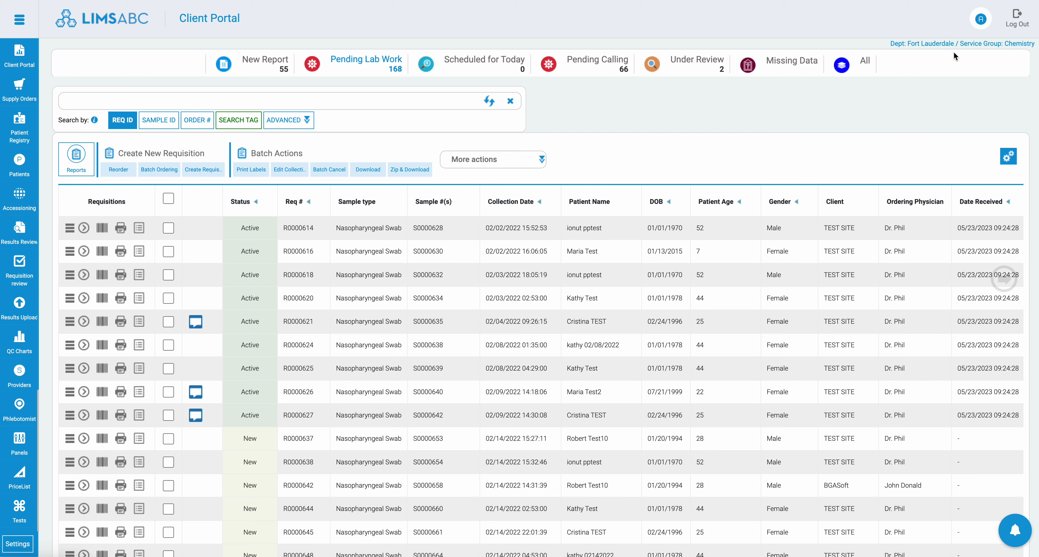
key("ctrl+a")
left_click_drag(891, 51, 1034, 52)
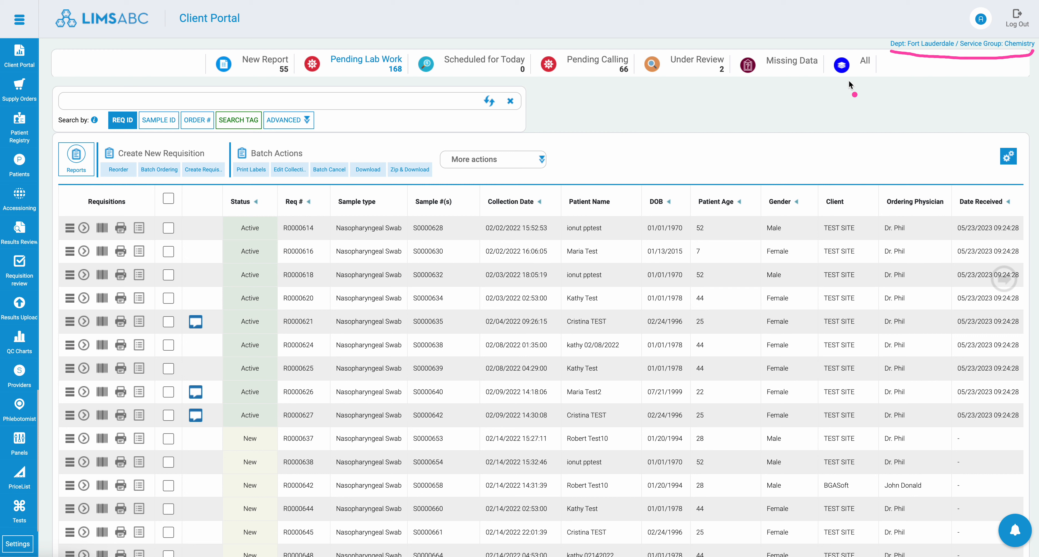
key("Escape")
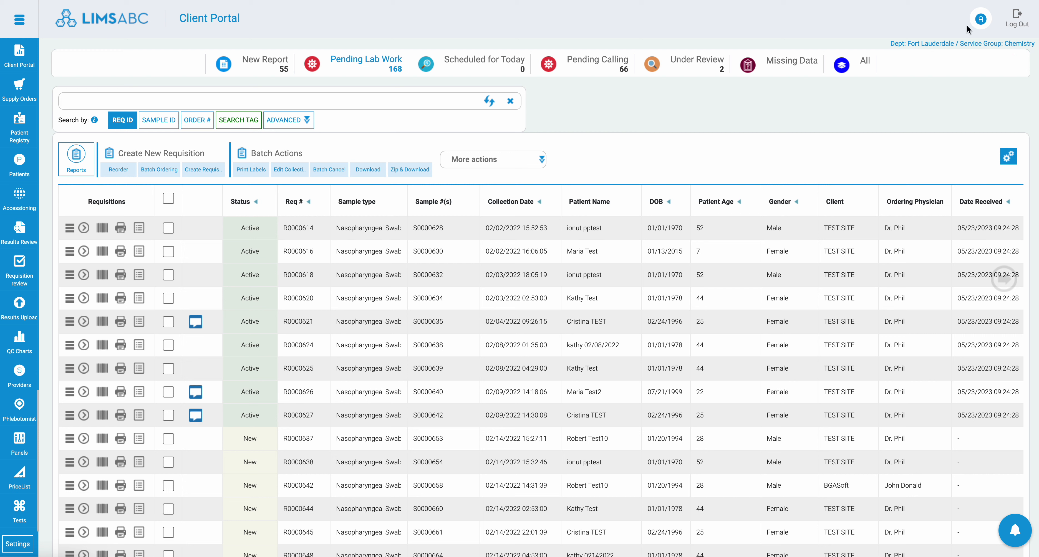
Step: View the current user session details and open the user profile
left_click(981, 21)
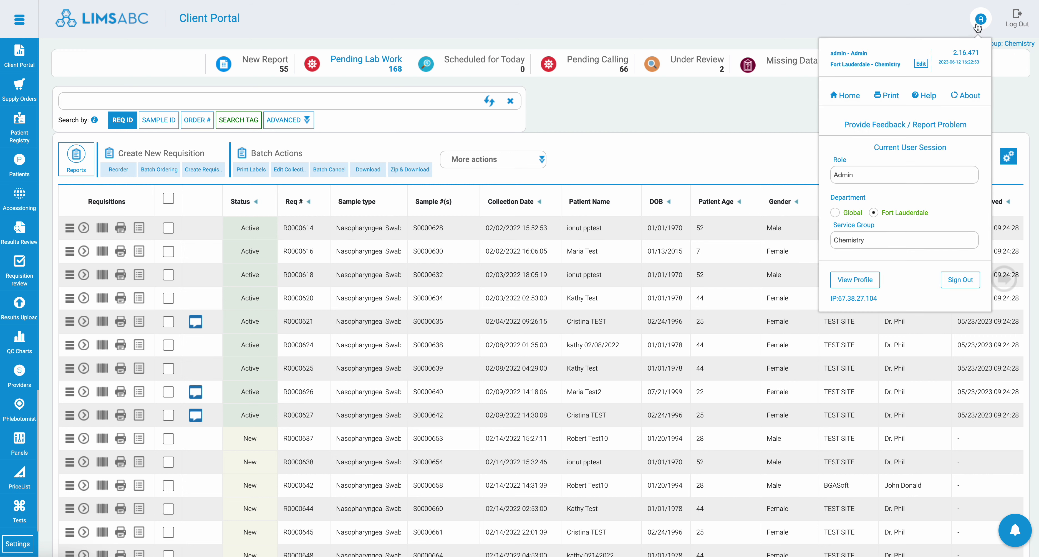
left_click(960, 25)
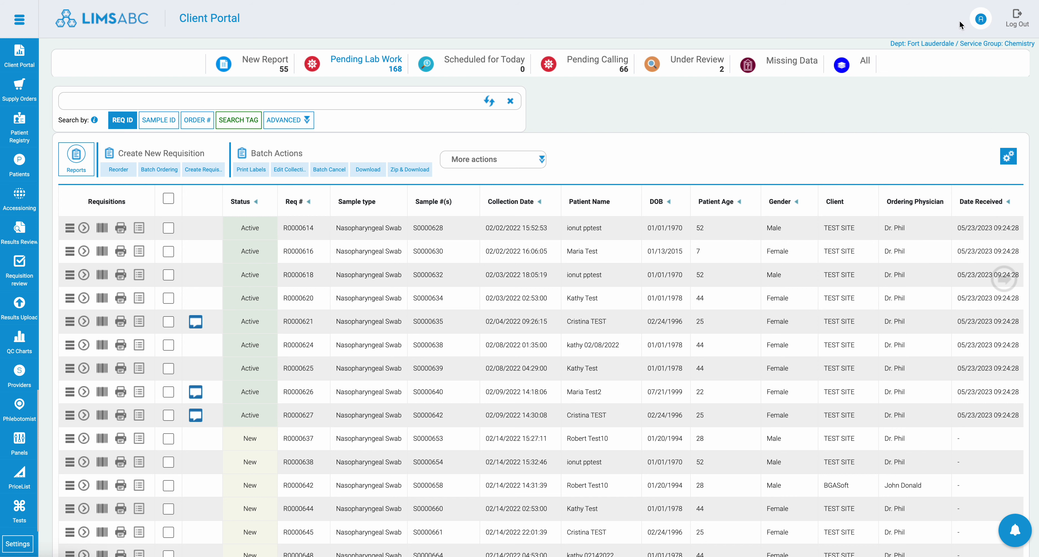
left_click_drag(955, 16, 949, 19)
left_click(980, 23)
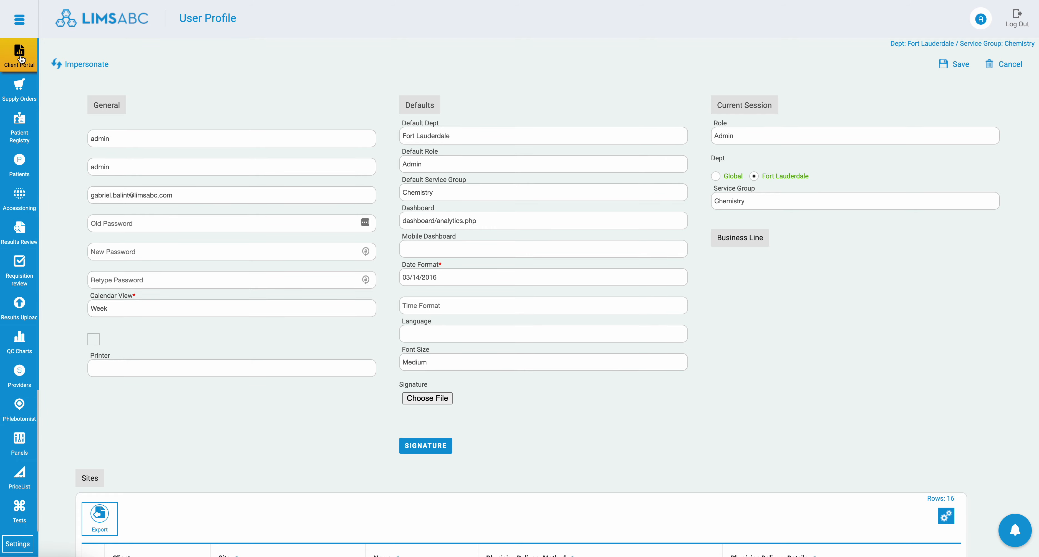
Step: Return to the Client Portal and view the roles available for the current user session
left_click(985, 23)
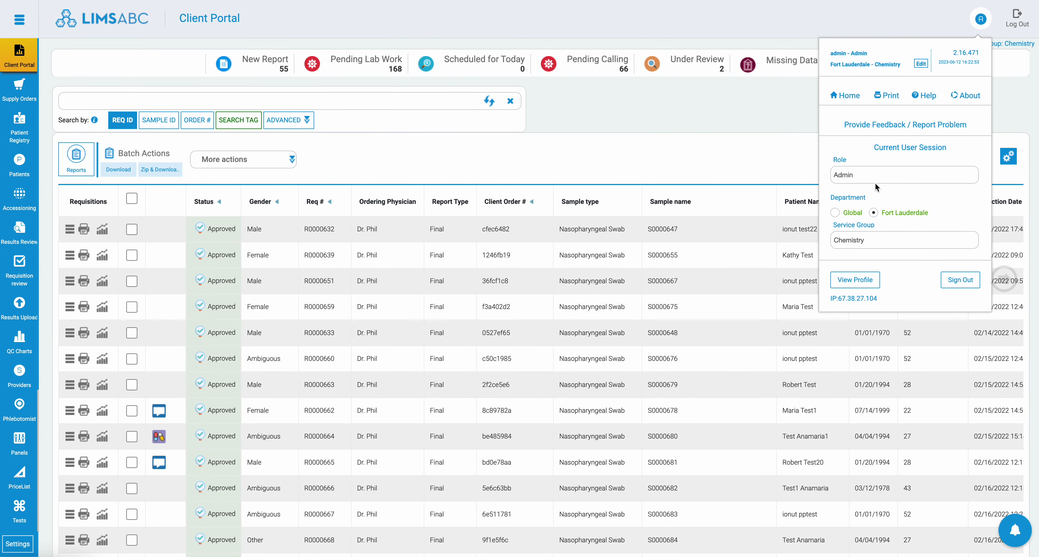
left_click(877, 178)
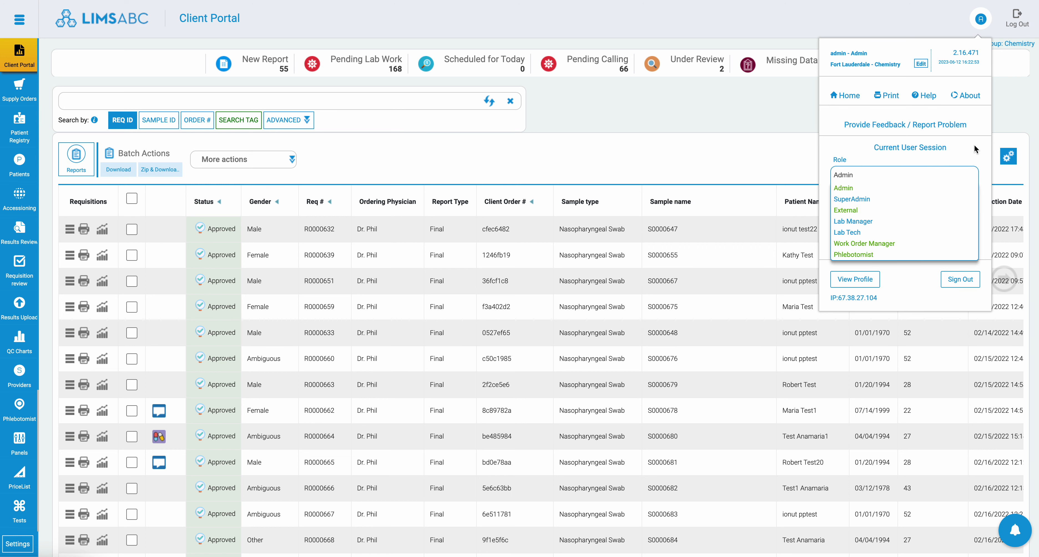
left_click(763, 118)
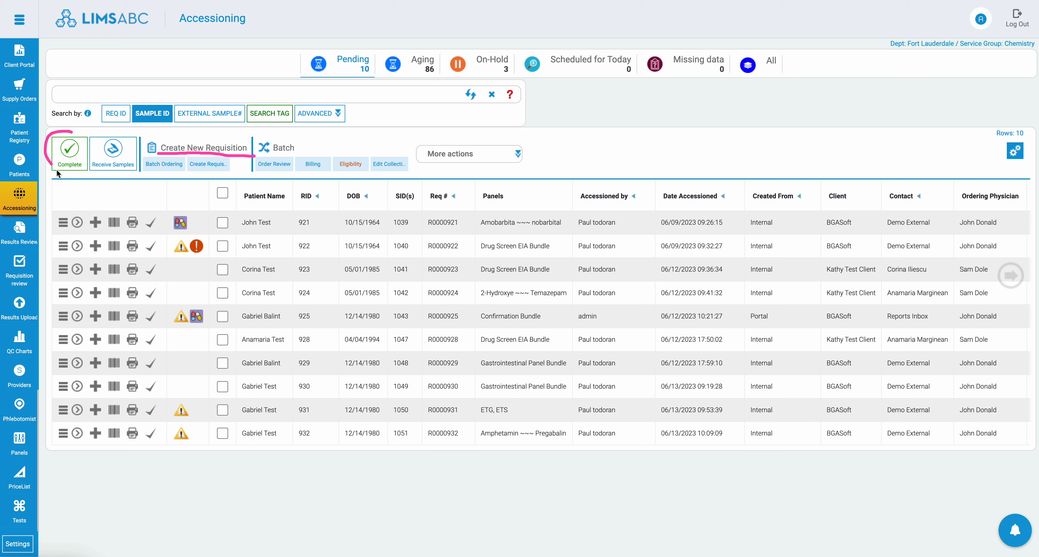
mouse_move(57, 171)
left_mouse_down()
mouse_move(149, 167)
mouse_move(73, 136)
left_mouse_up()
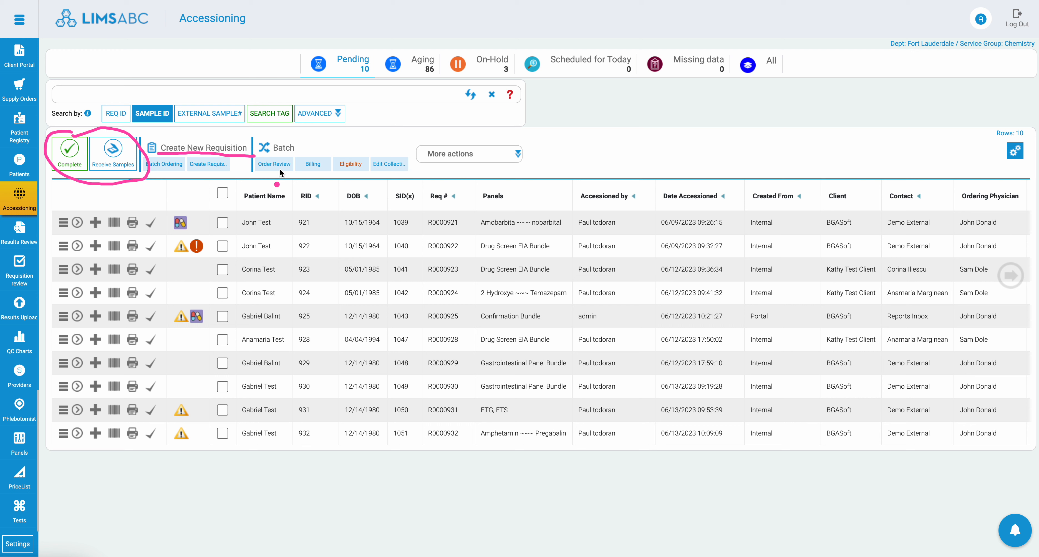
mouse_move(257, 176)
left_mouse_down()
mouse_move(379, 178)
mouse_move(423, 161)
mouse_move(288, 140)
mouse_move(255, 153)
left_mouse_up()
left_click(504, 171)
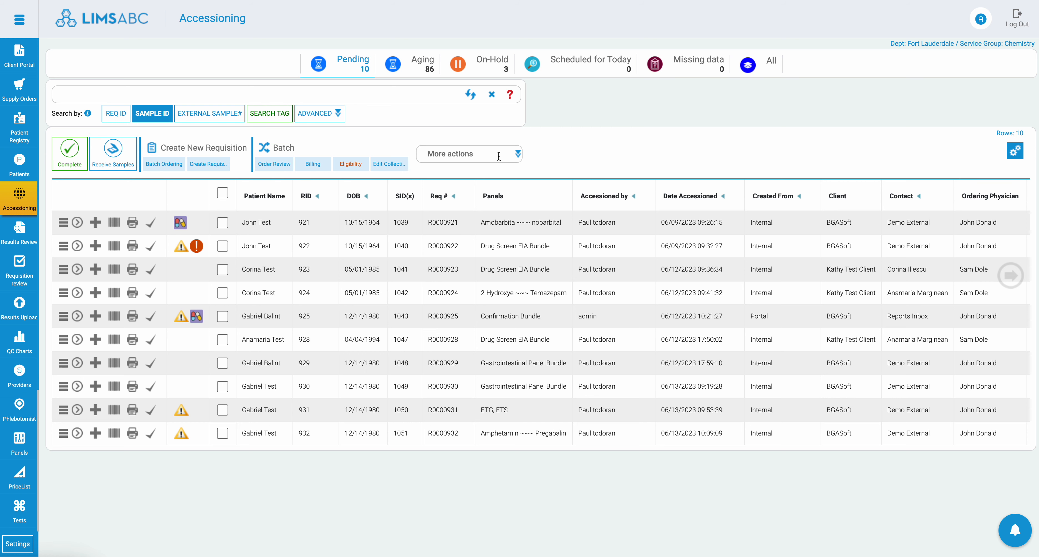
Step: View the additional actions and the saved advanced searches offered for the Accessioning list
left_click(499, 155)
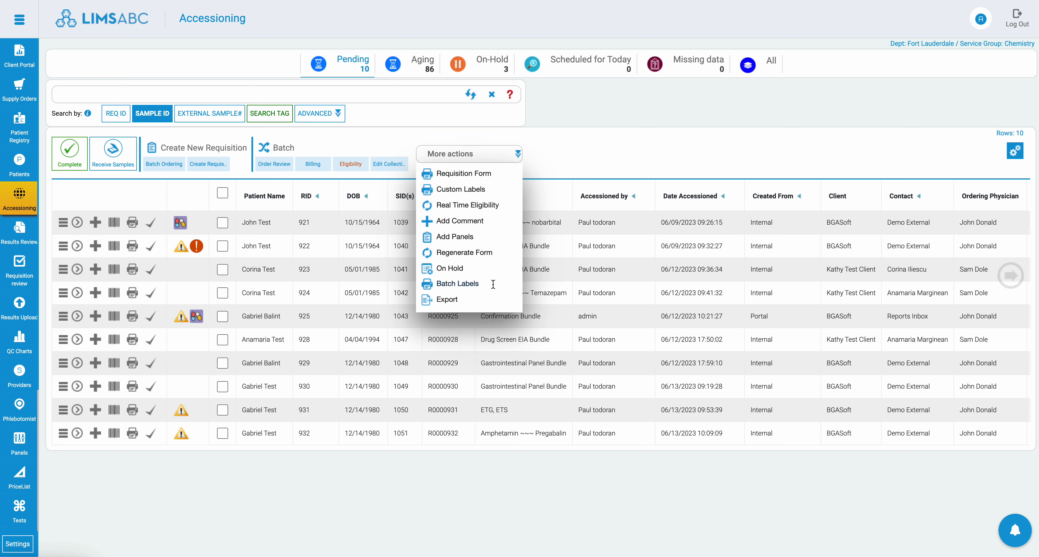
left_click(638, 138)
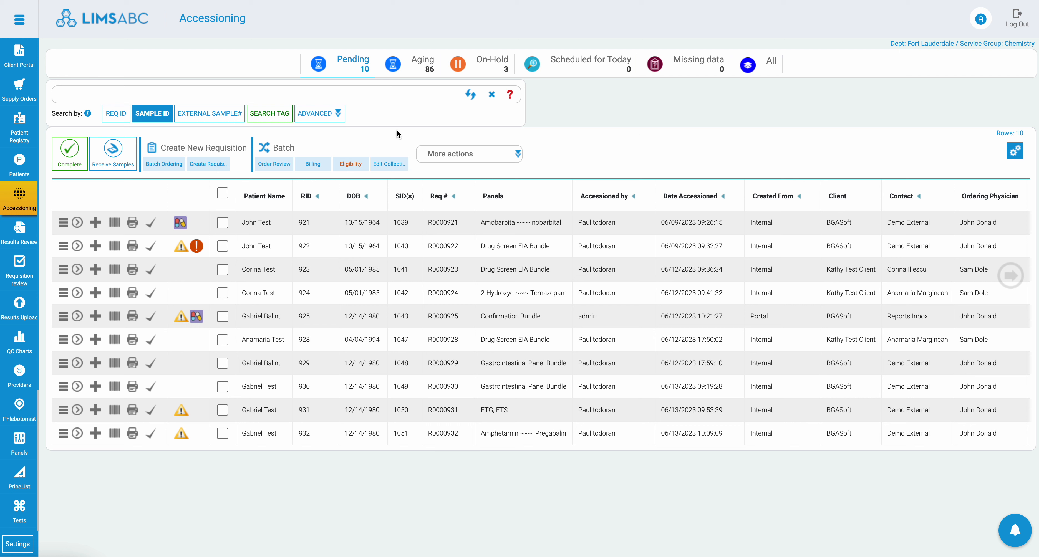
left_click(338, 113)
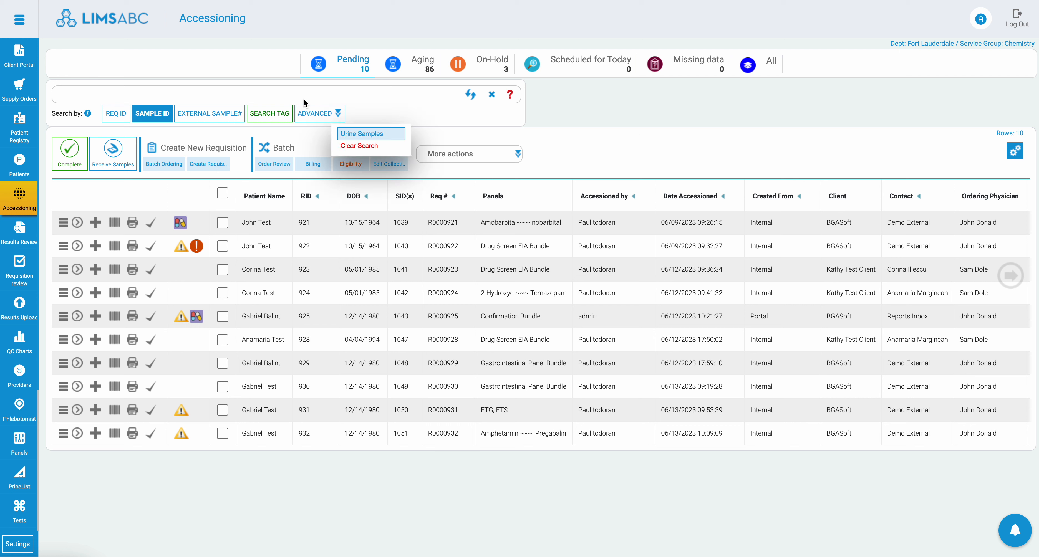
Step: Open the Client Portal and search its requisitions by search tag for the patient's first name
left_click(21, 65)
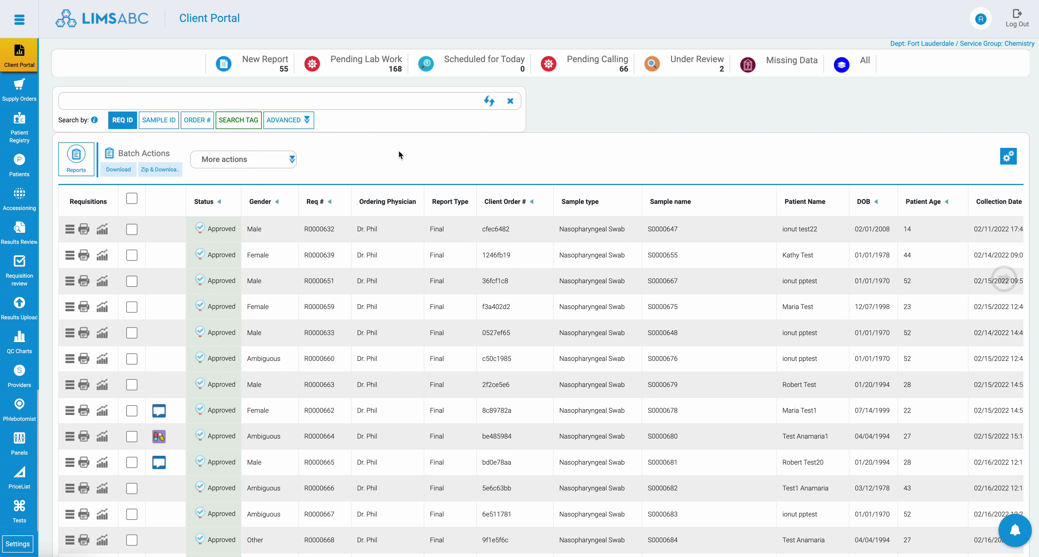
left_click(239, 126)
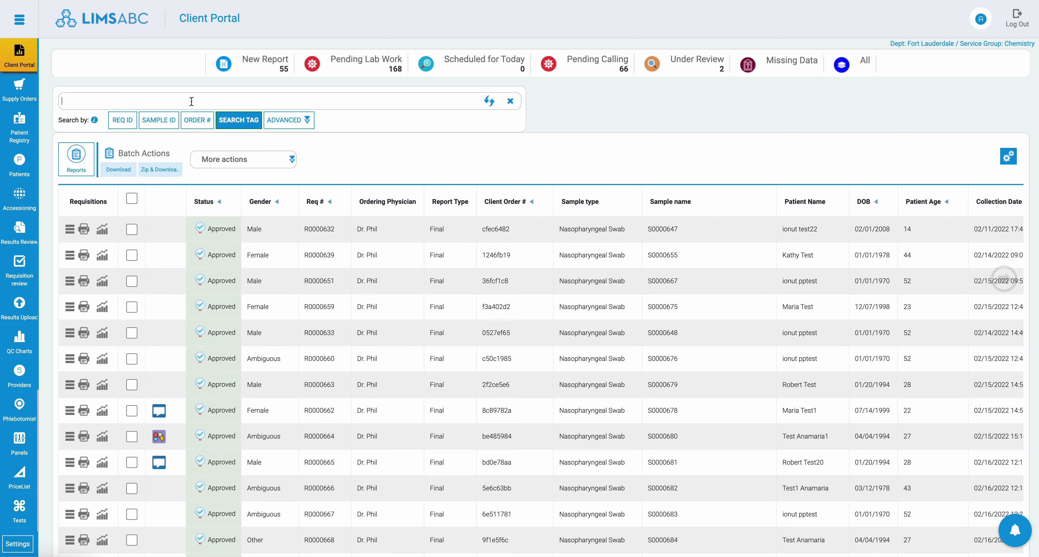
type("ionut")
key("Return")
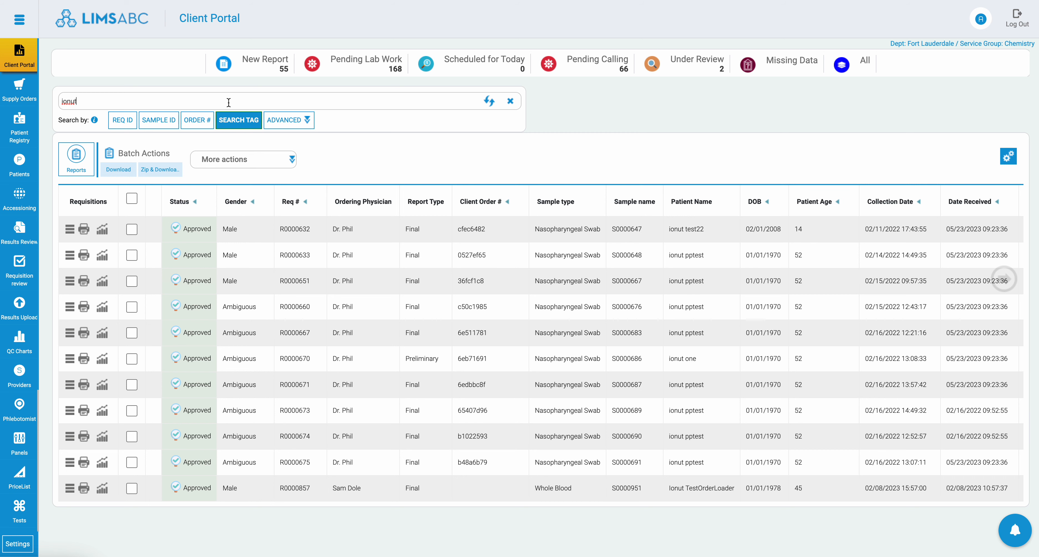
Step: Narrow the tag search by adding the sample type "swab" and the patient's birth year
type("swab")
key("Return")
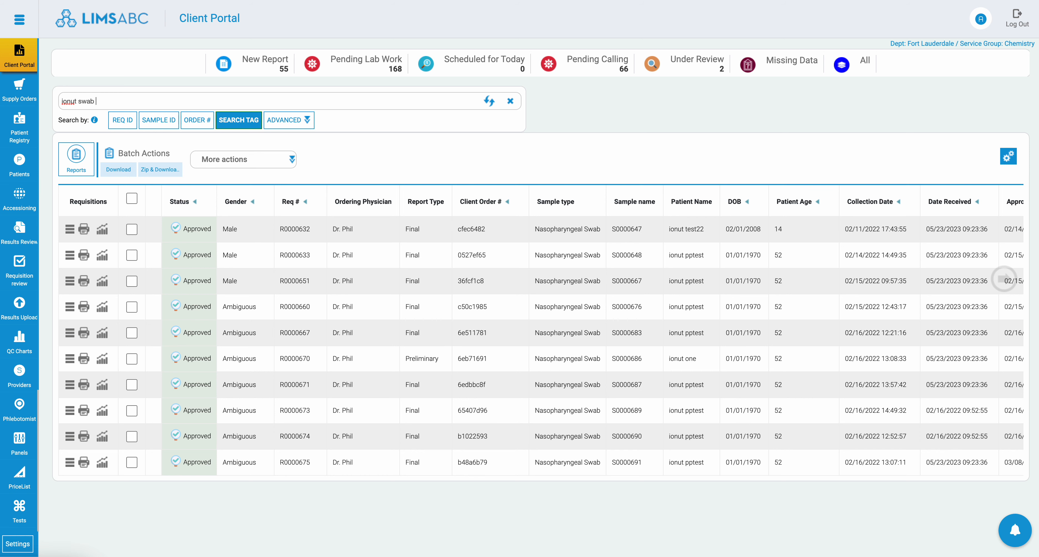
type("2008")
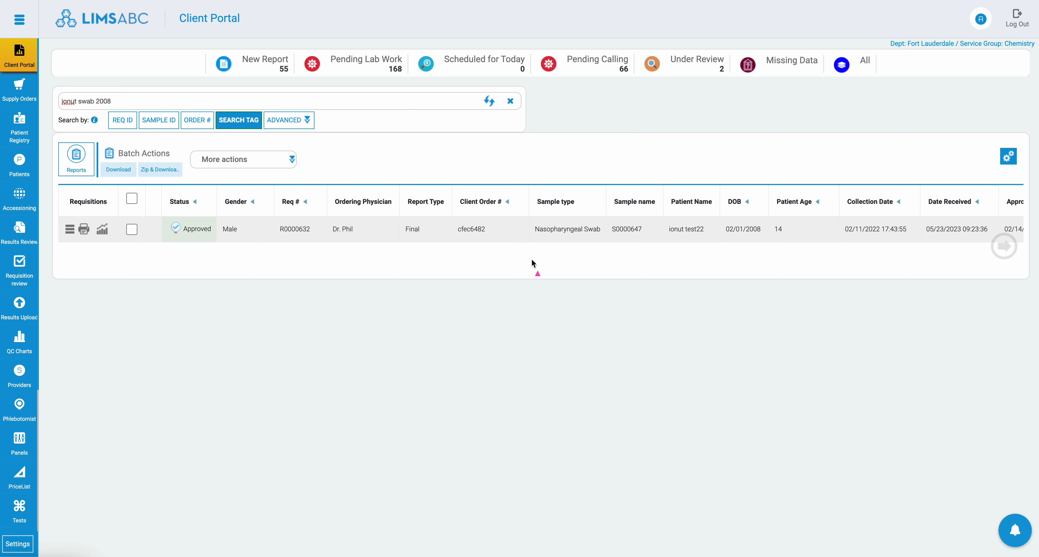
left_click(587, 238)
left_click_drag(741, 242, 743, 242)
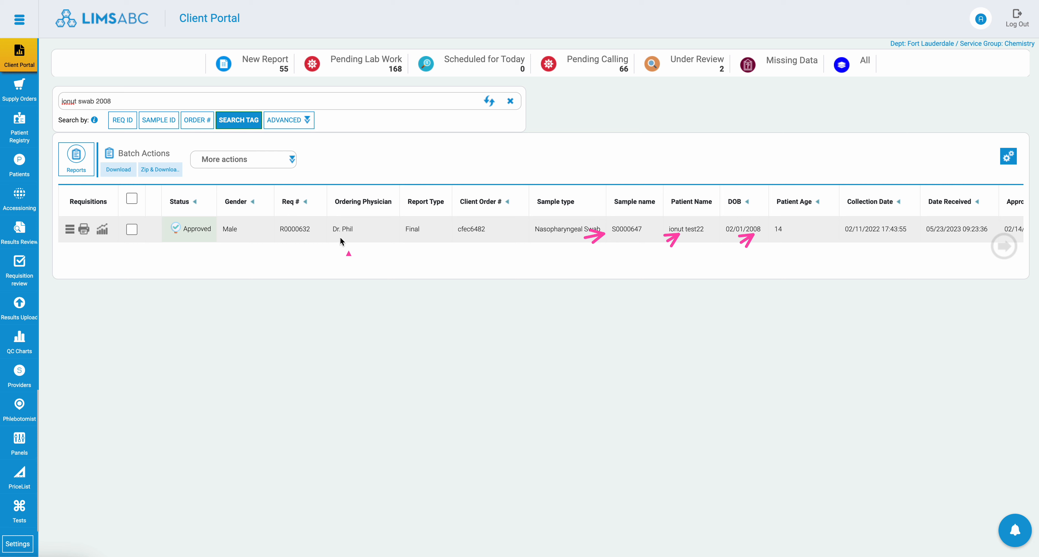
left_click_drag(198, 151, 244, 129)
left_click(489, 102)
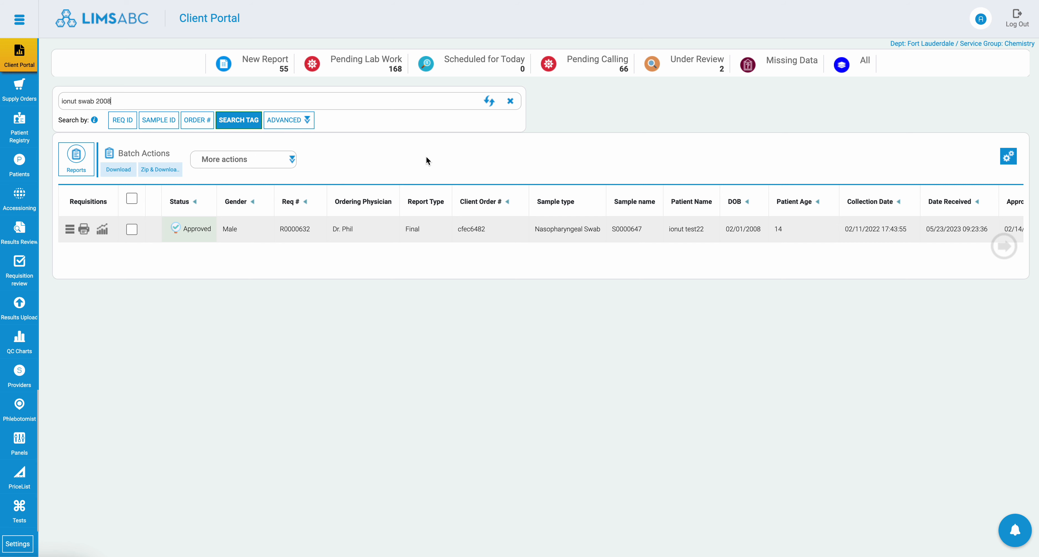
Step: Enter 3241, 432, 432, 4324, 23423, 432 and 432432 as SID filter values in the advanced search, and clear the filter
left_click(276, 123)
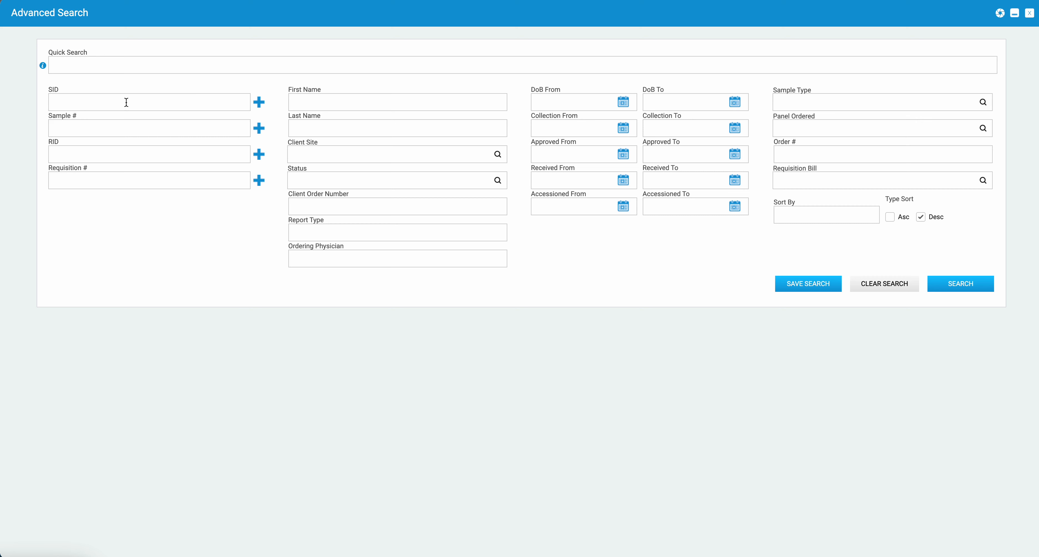
left_click(259, 102)
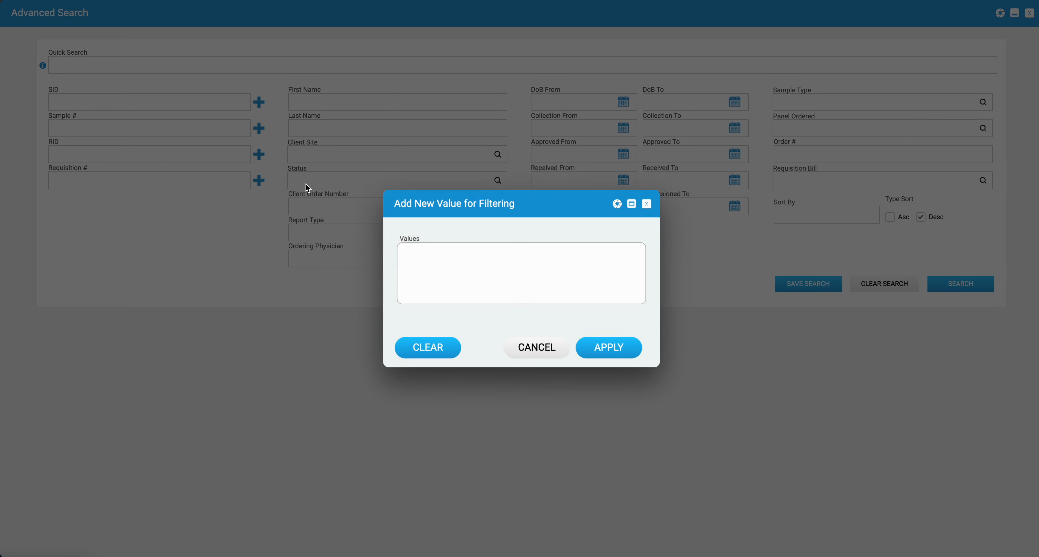
left_click(410, 255)
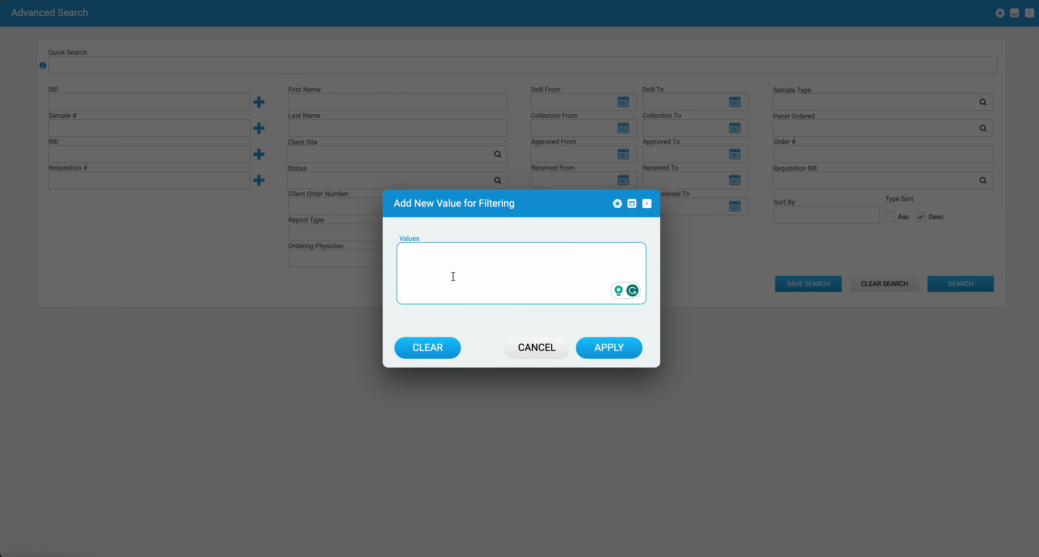
type("3241 432 432 4324 23423")
key("Return")
type("432,432432")
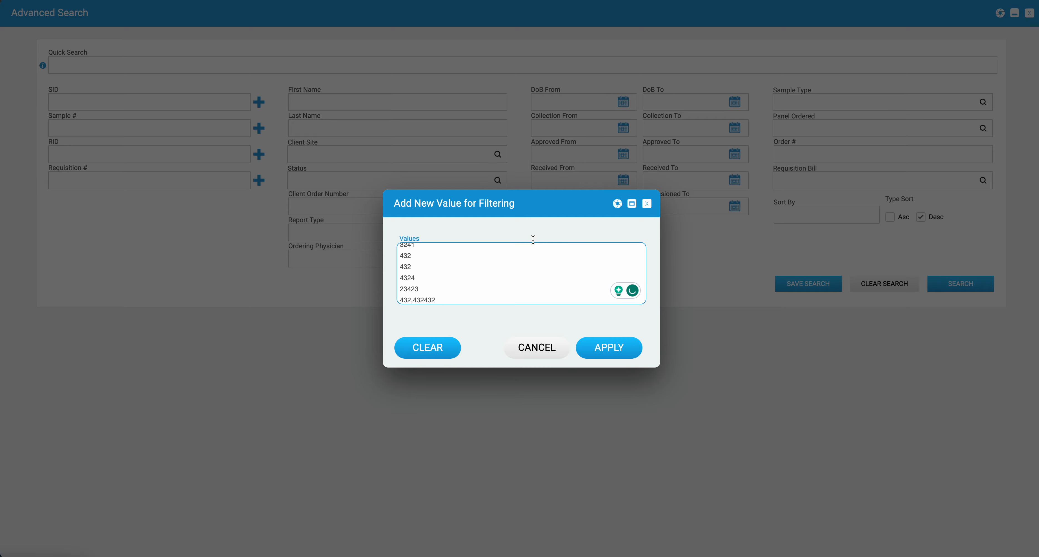
left_click(622, 354)
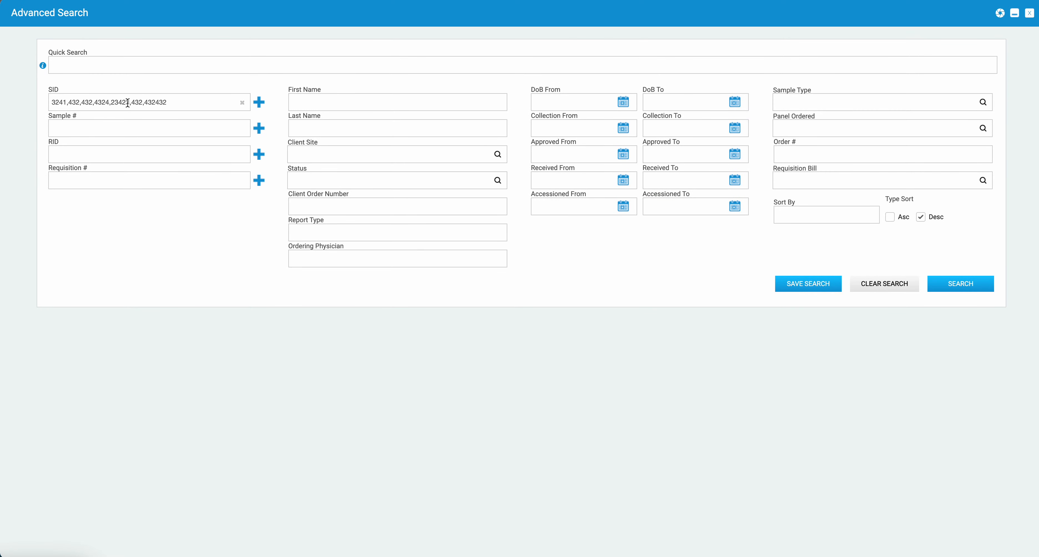
left_click(242, 104)
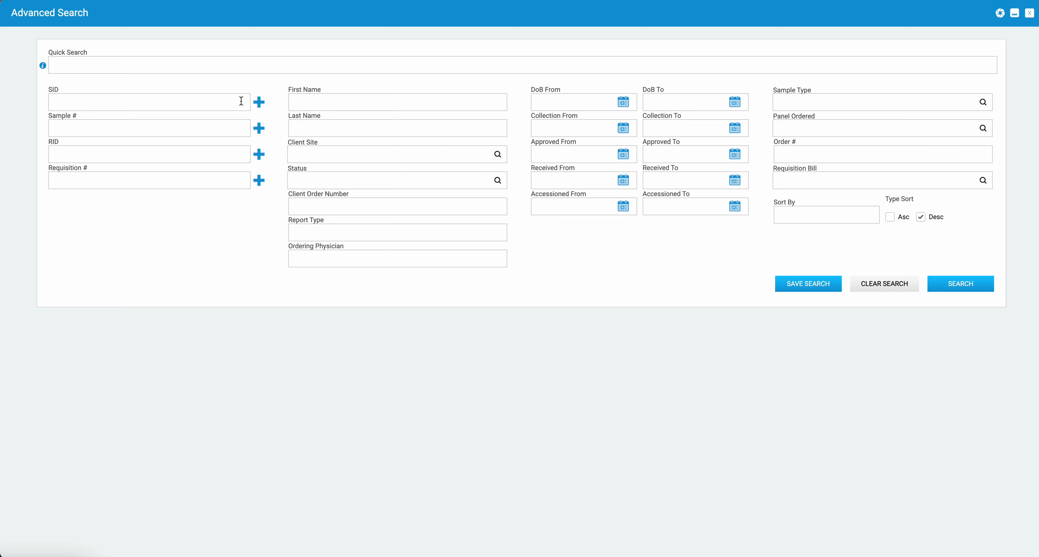
Step: Set the advanced search's Status filter to Active and Approved, and remove the selected statuses
left_click(498, 181)
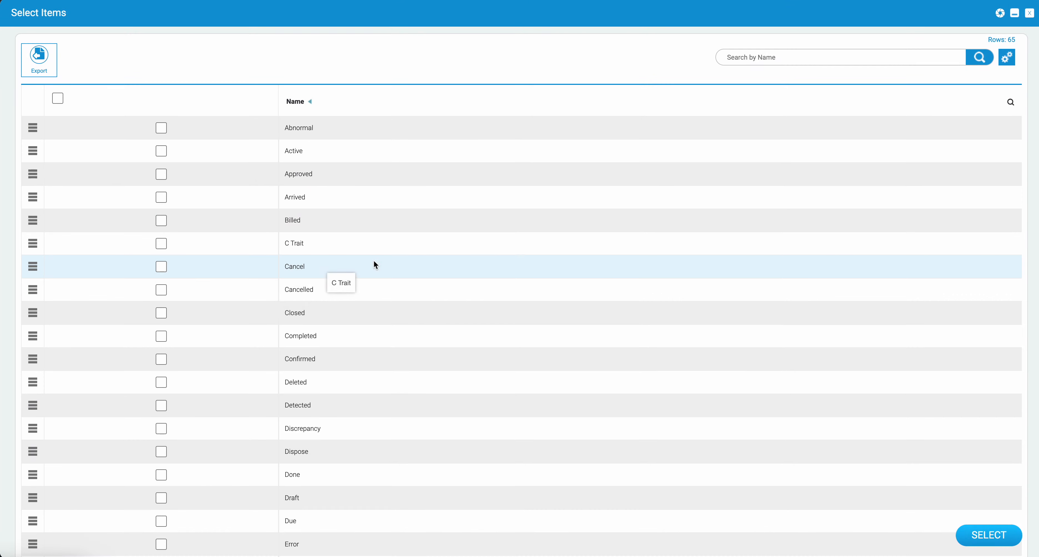
left_click(163, 175)
left_click(162, 153)
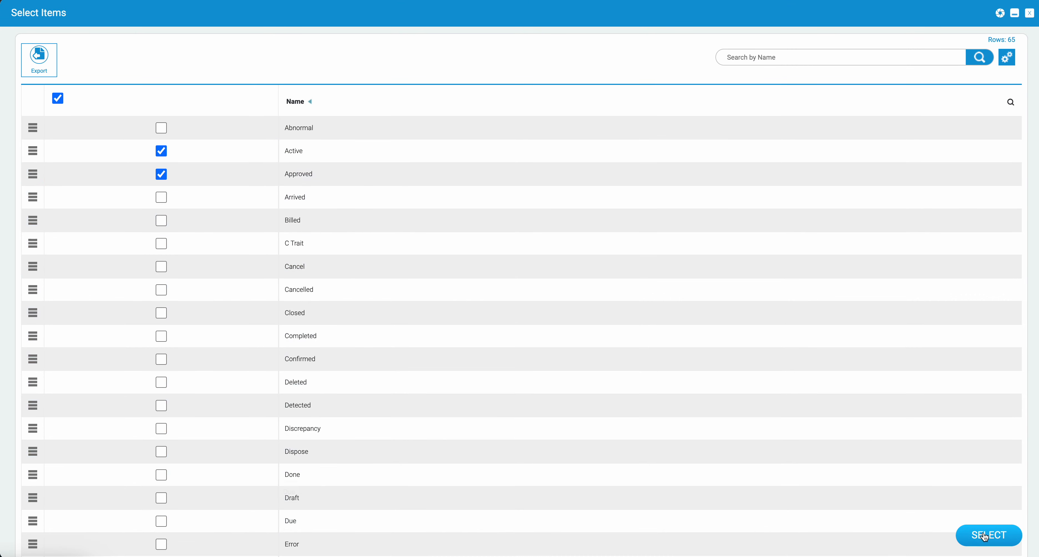
left_click(985, 536)
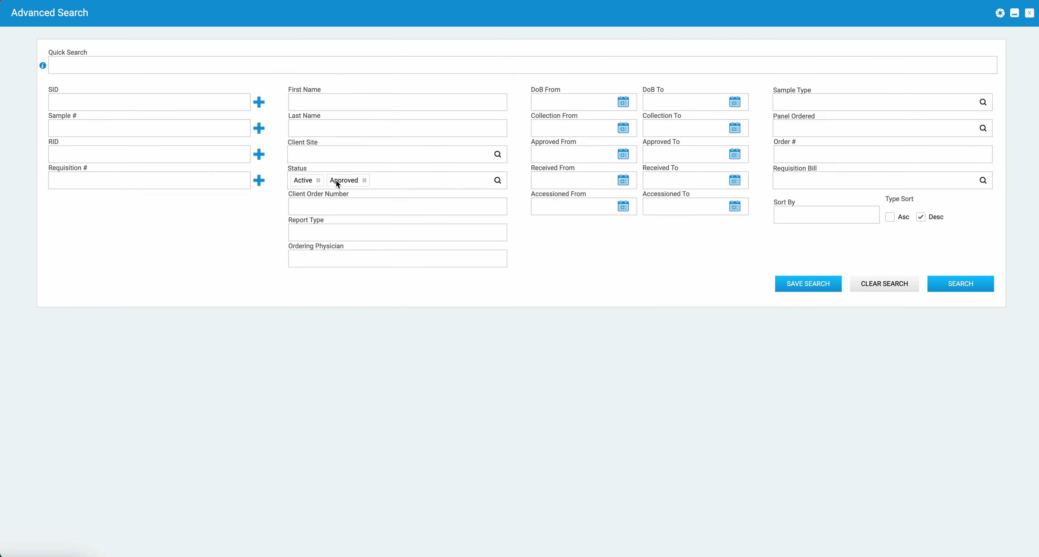
left_click(320, 181)
Step: View the fields offered for sorting the advanced search results
left_click(793, 215)
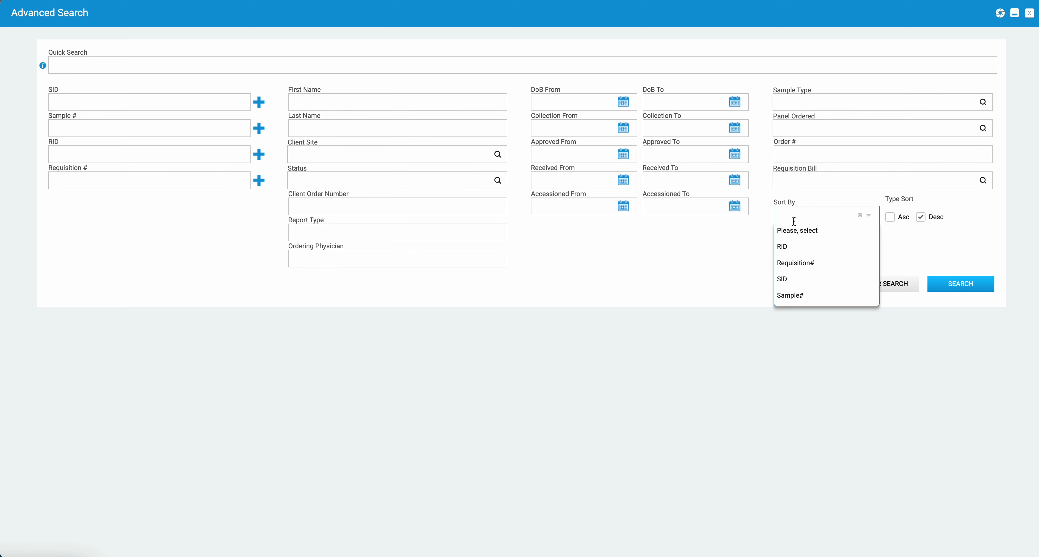
left_click(943, 247)
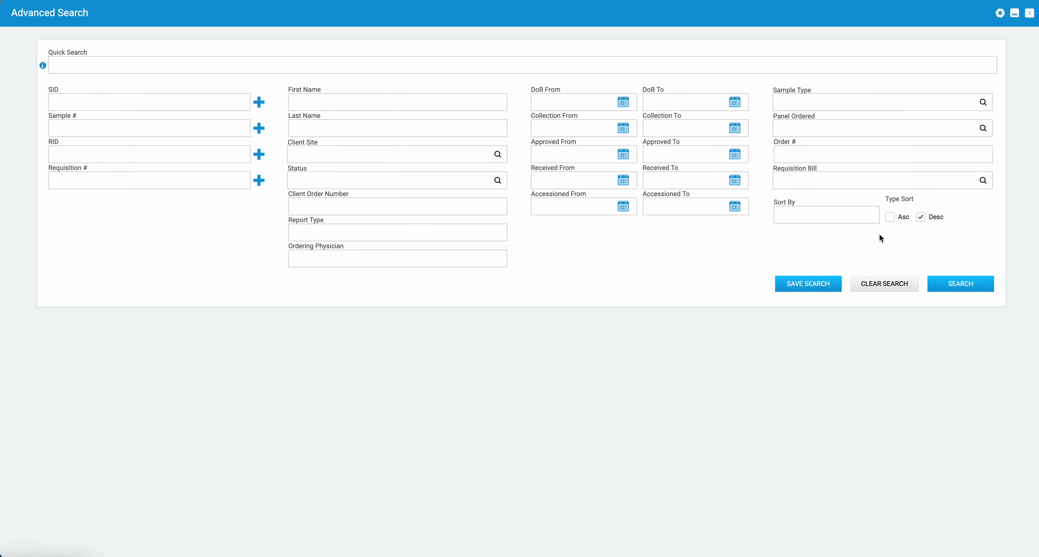
key("ctrl+a")
mouse_move(875, 236)
left_mouse_down()
mouse_move(911, 224)
mouse_move(889, 211)
mouse_move(905, 228)
left_mouse_up()
left_click_drag(754, 239, 789, 223)
left_click_drag(722, 314, 723, 314)
Step: Review the list of saved advanced searches and return to the Client Portal
left_click(801, 286)
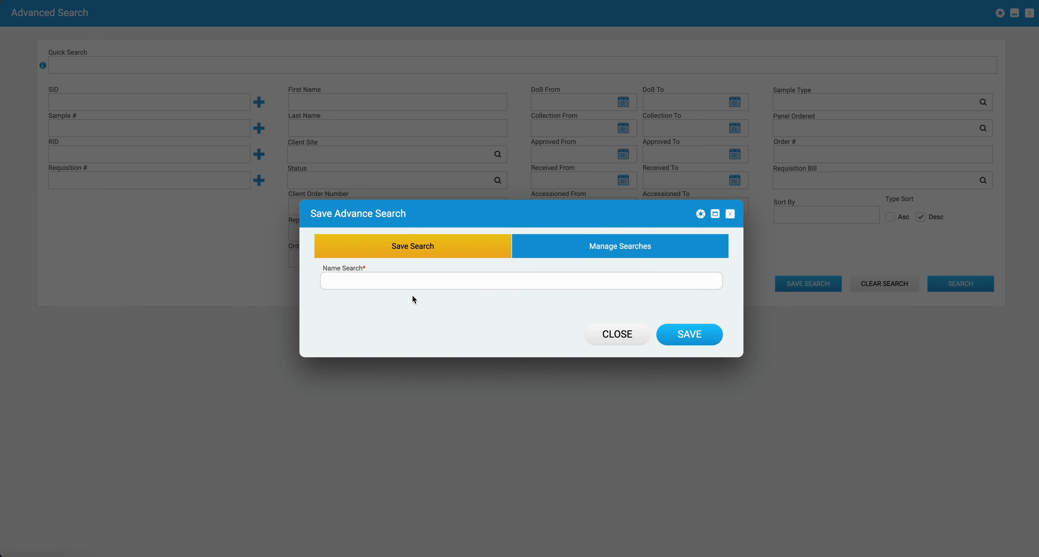
left_click(610, 253)
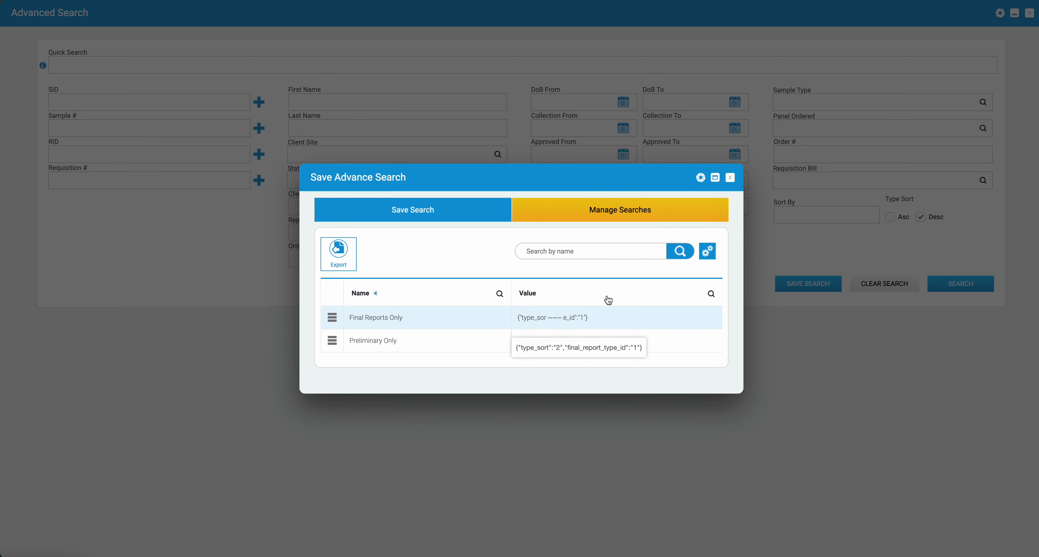
left_click(730, 178)
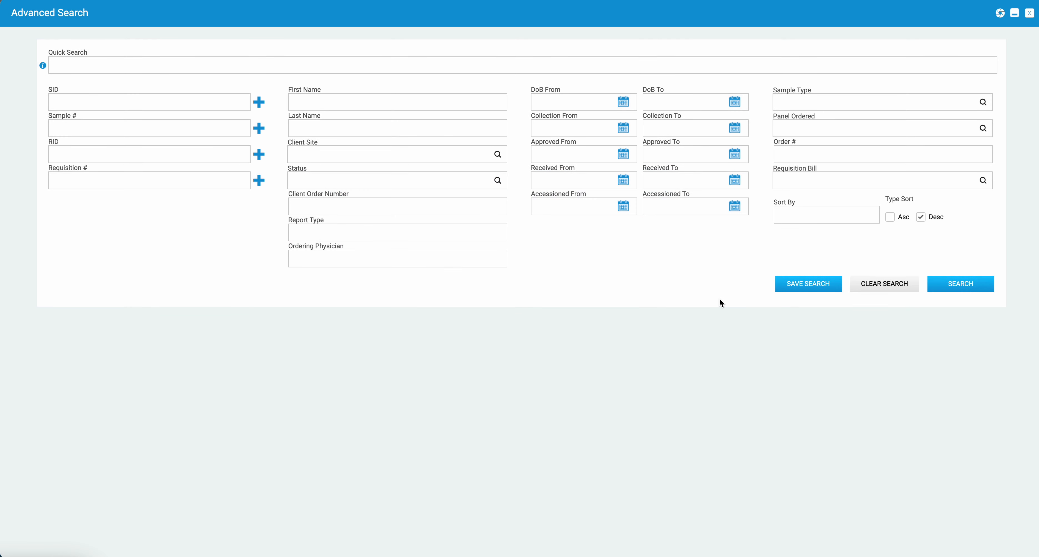
left_click(1030, 14)
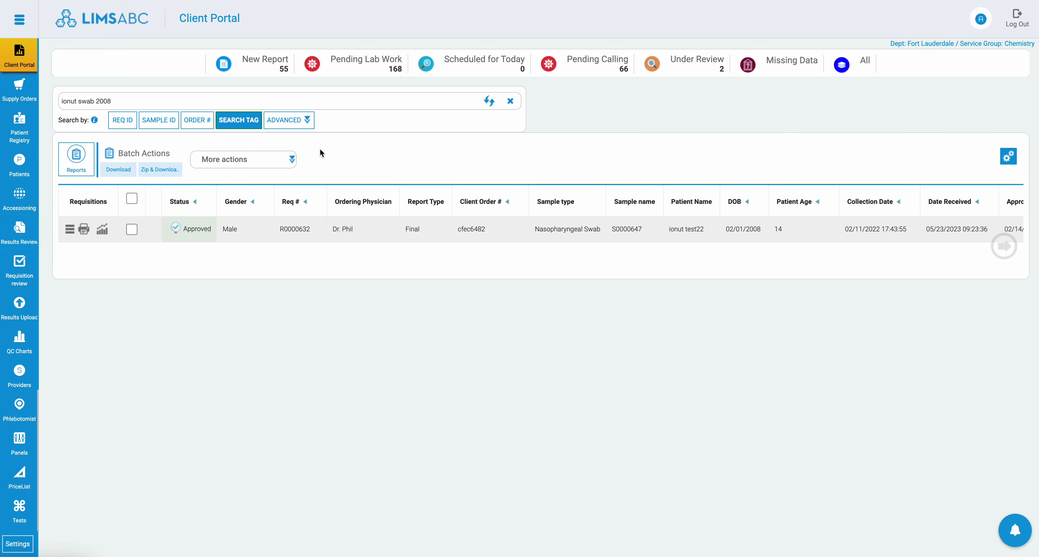
Step: Reload the Client Portal to reset its search, and filter the requisitions with the saved search Preliminary Only
key("super+r")
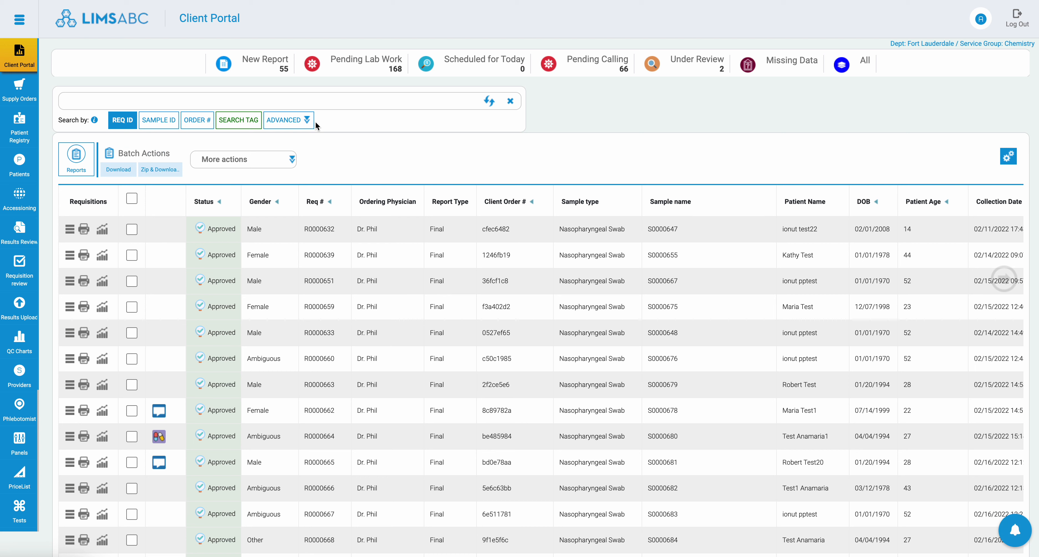
left_click(309, 120)
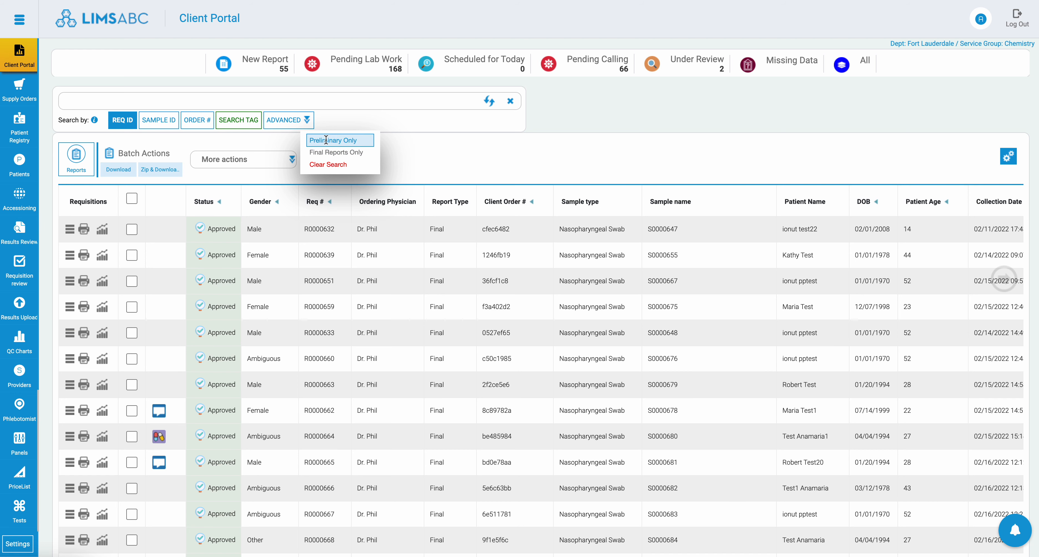
left_click(337, 139)
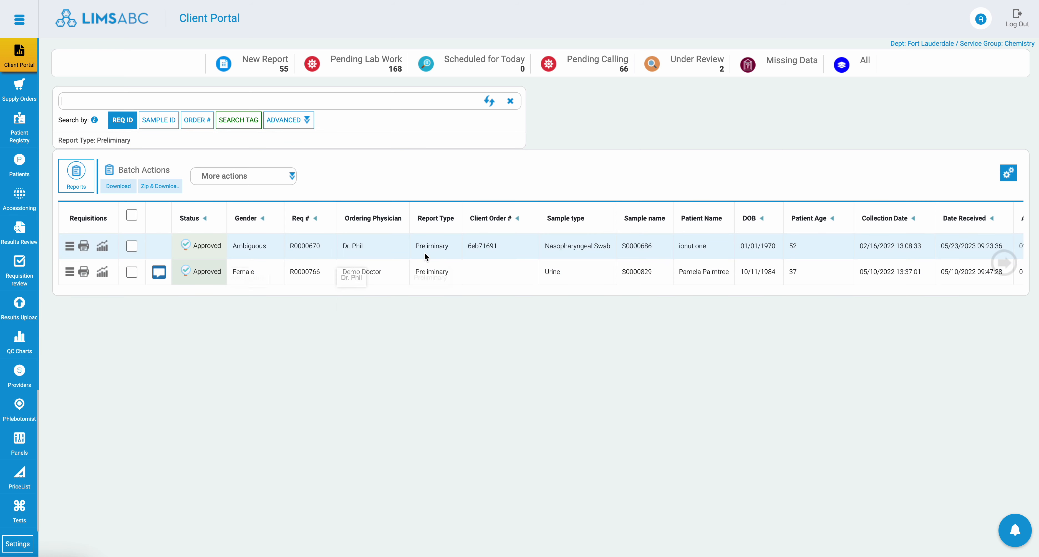
double_click(432, 245)
double_click(432, 272)
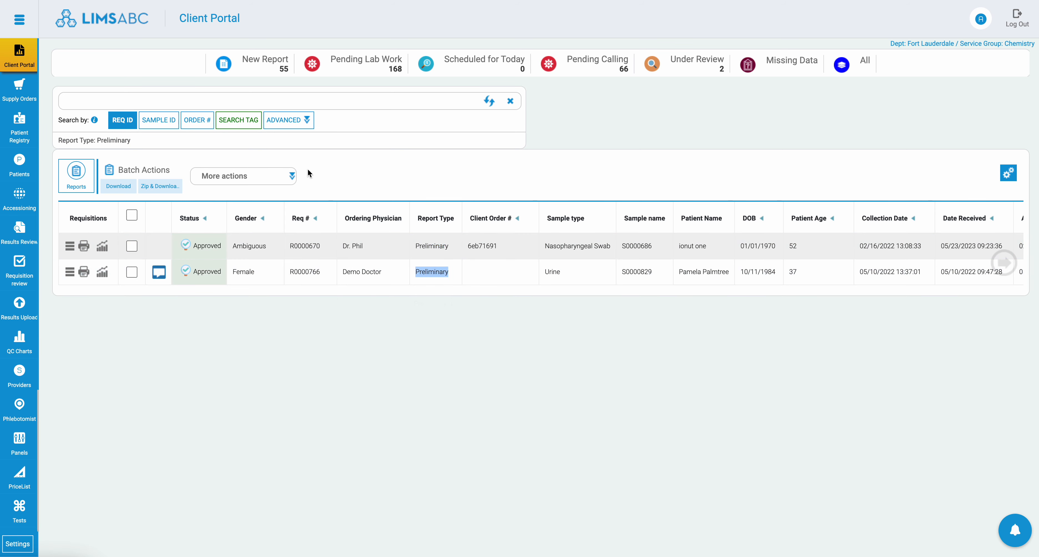
Step: Filter the requisitions with the saved search Final Reports Only, and clear the search
left_click(309, 123)
left_click(328, 152)
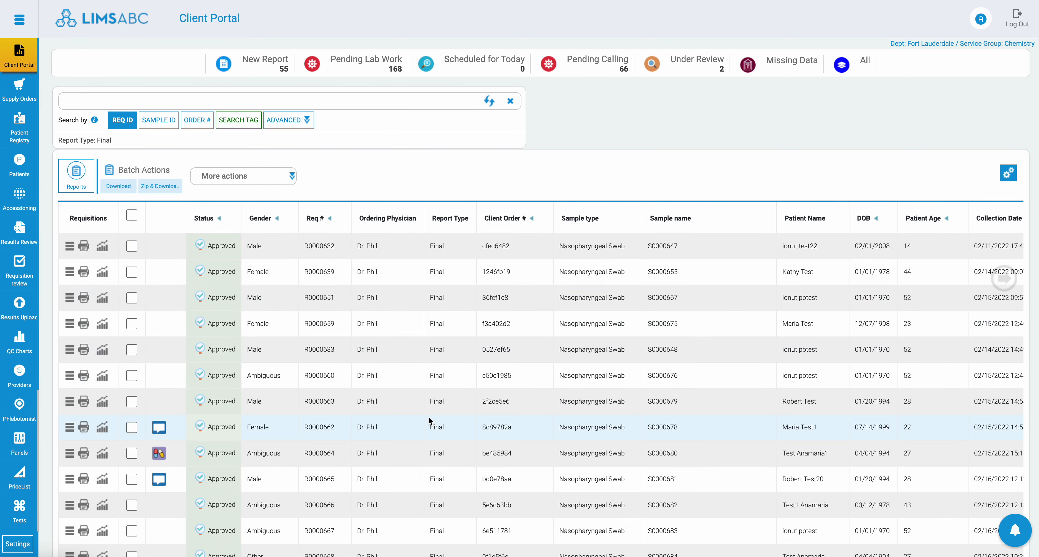
left_click(310, 123)
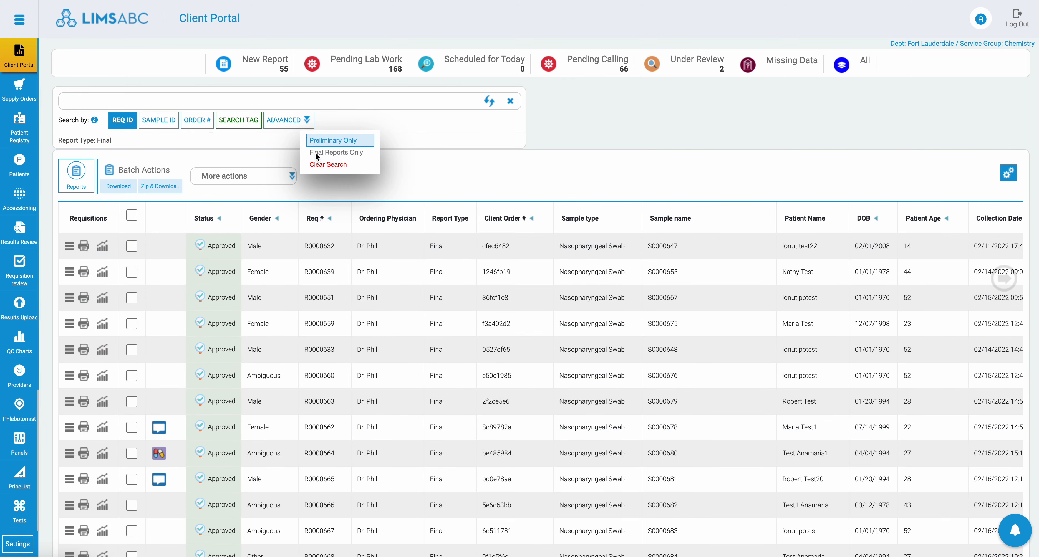
left_click(325, 166)
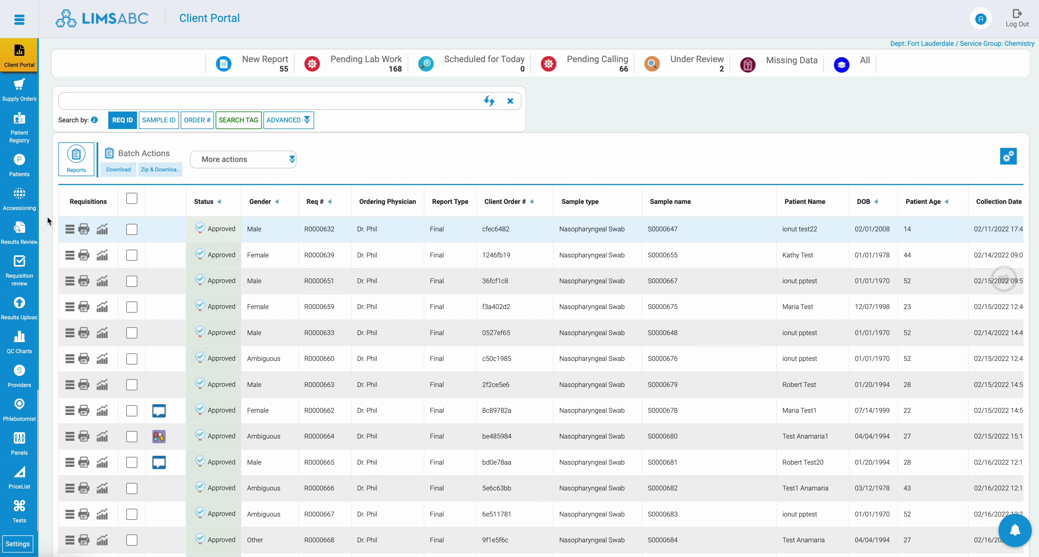
Step: Open the advanced search of Results Review and examine its Sample Type, Panel Ordered, Requisition Bill and Sort By fields
left_click(38, 236)
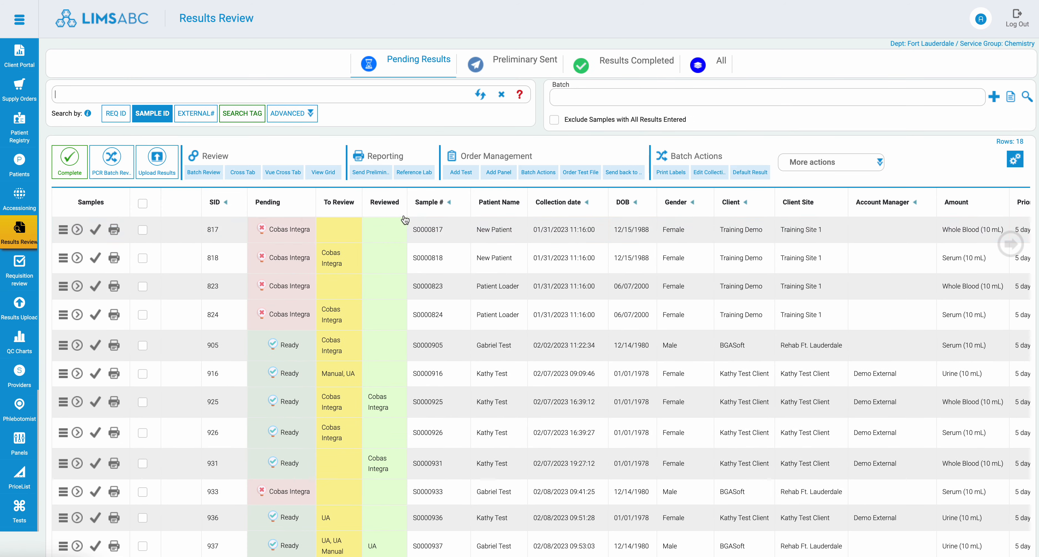
left_click(288, 114)
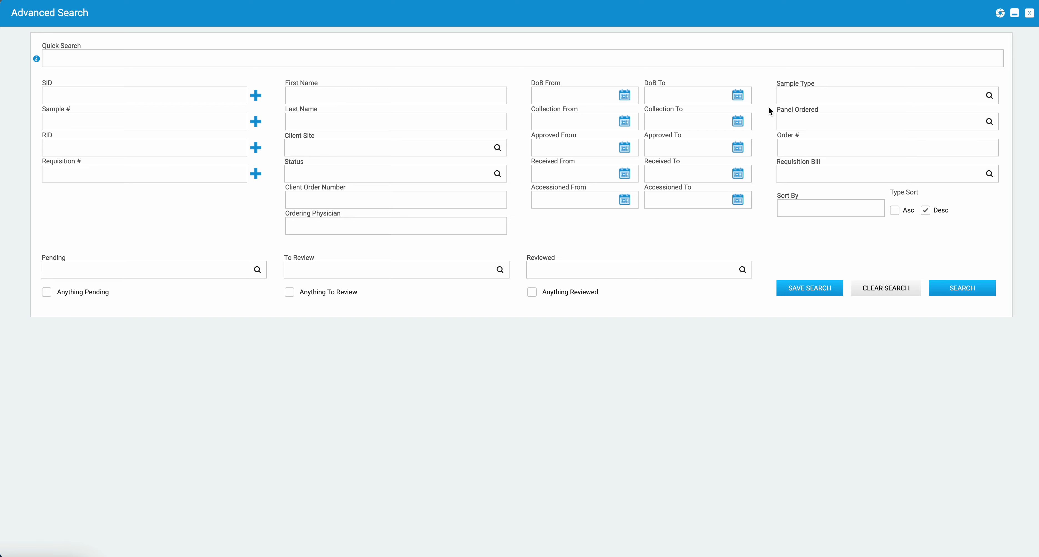
left_click_drag(769, 113, 793, 89)
left_click_drag(765, 144, 790, 118)
left_click_drag(763, 183, 806, 165)
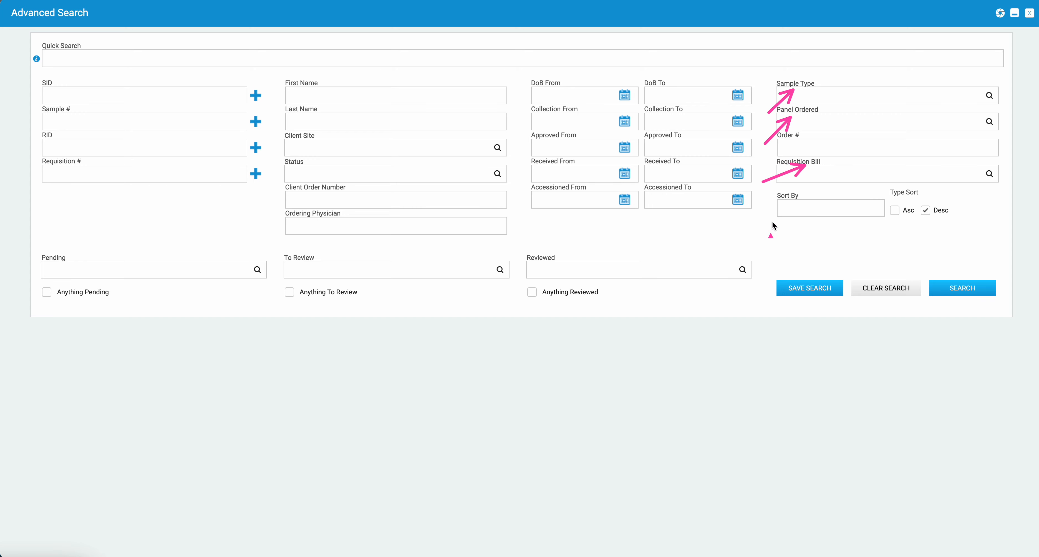
left_click_drag(754, 224, 793, 208)
Step: Examine the Pending, To Review and Reviewed filters with their Anything options, and close the advanced search
left_click_drag(33, 216, 61, 250)
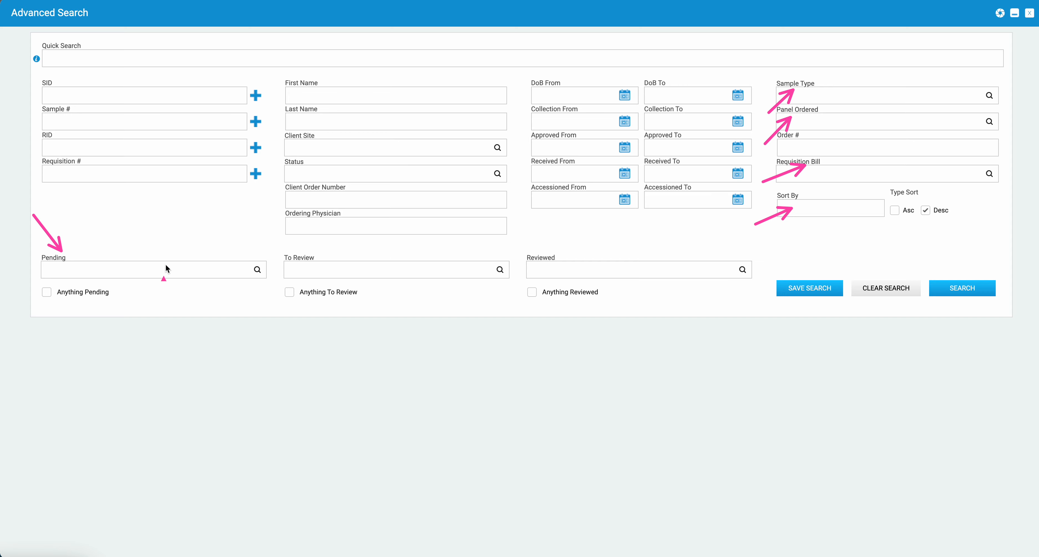
left_click_drag(266, 215, 299, 252)
left_click_drag(508, 204, 541, 248)
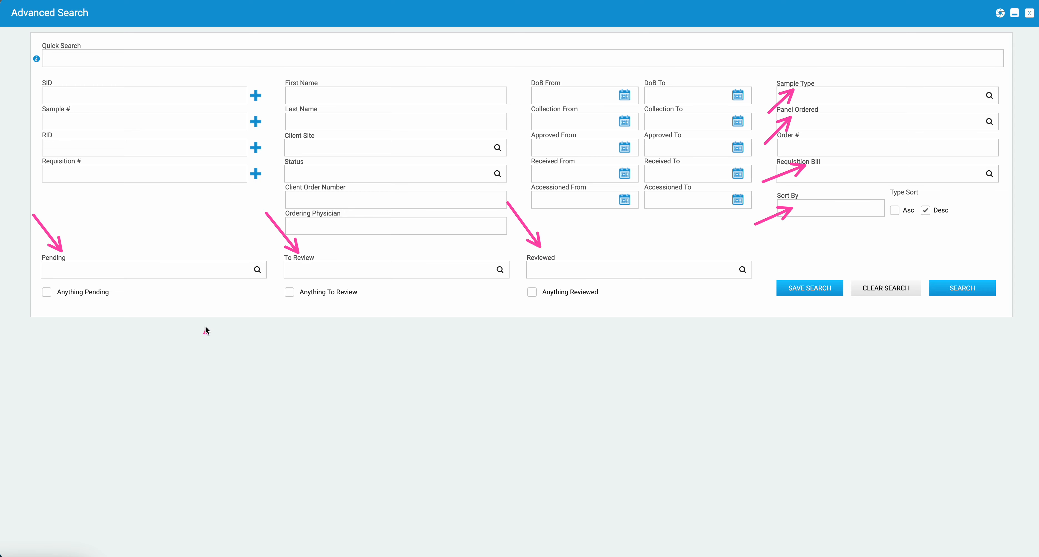
left_click_drag(262, 314, 290, 299)
left_click_drag(33, 313, 52, 298)
left_click_drag(512, 309, 529, 298)
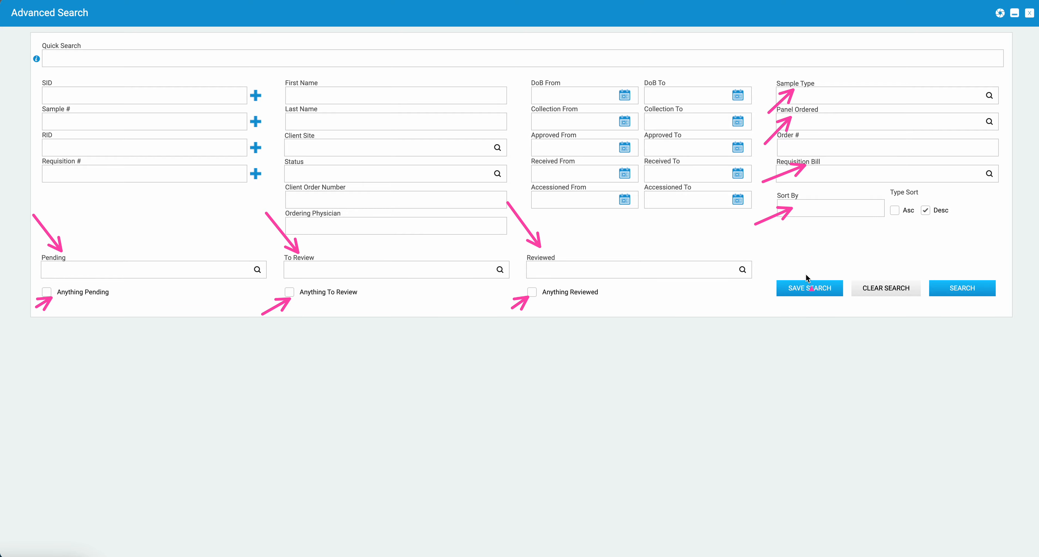
left_click(1031, 15)
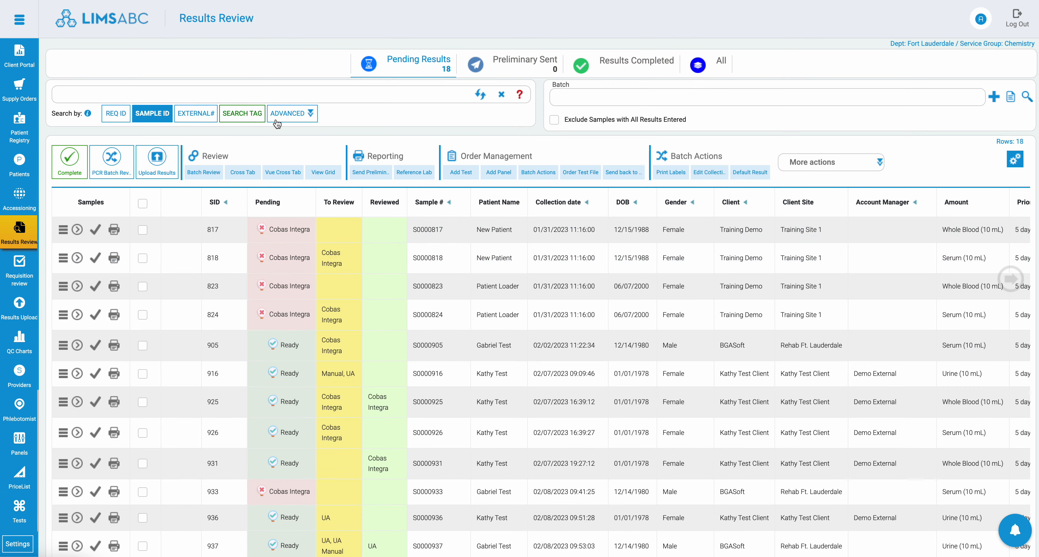
Step: Clear the search through the Results Review saved searches, and return to the Client Portal
left_click(311, 114)
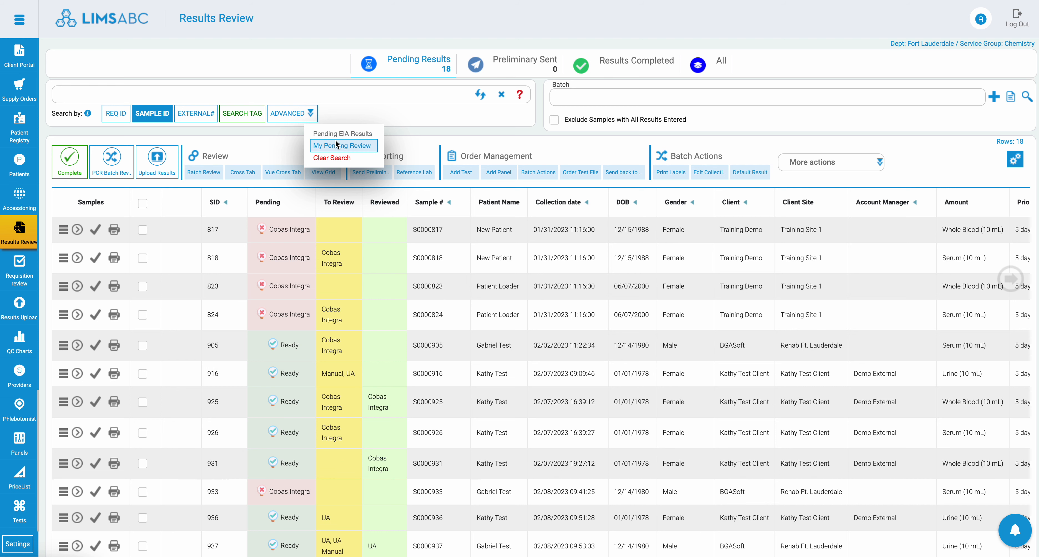
left_click(332, 159)
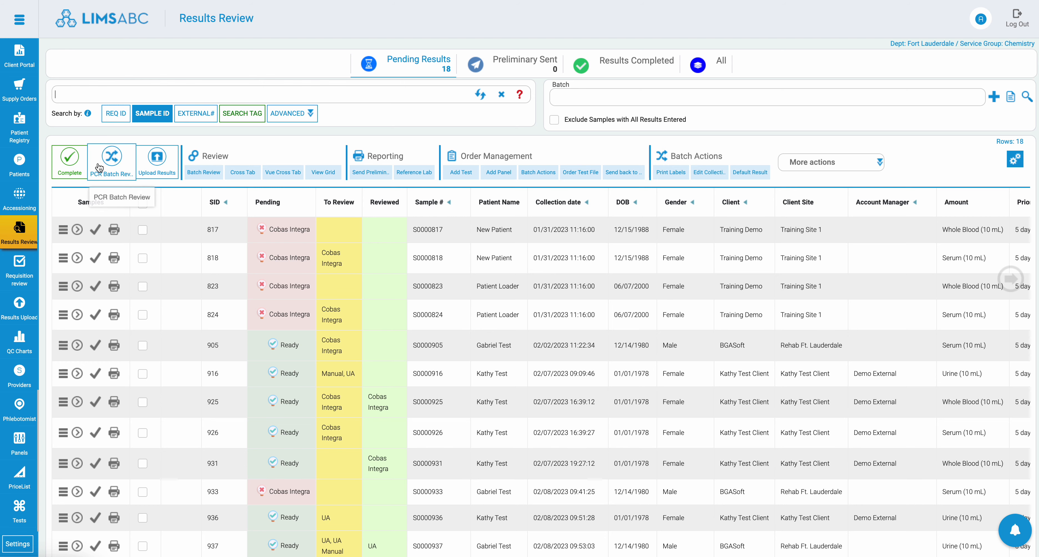
left_click(30, 62)
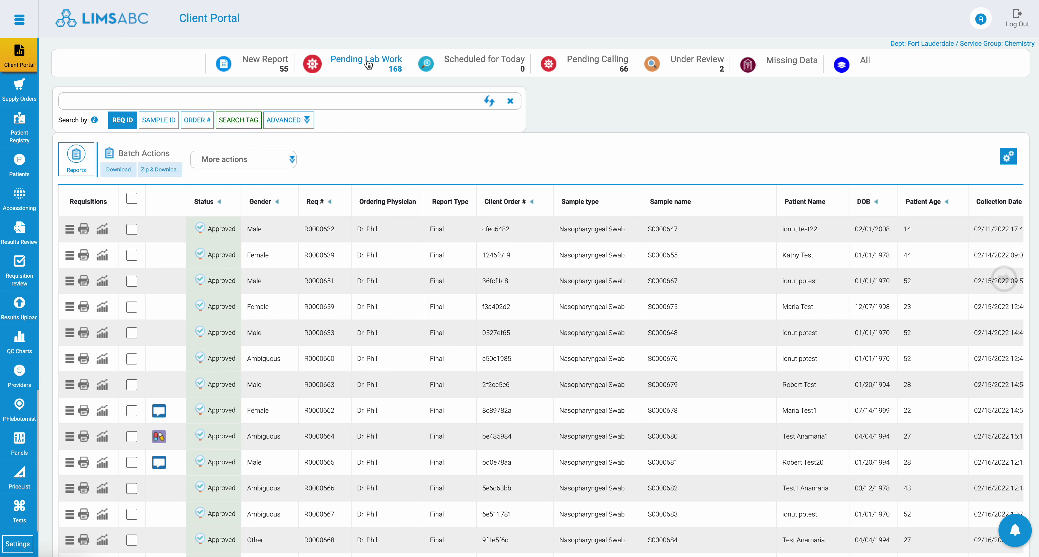
Step: Expand the Pending Lab Work requisition collected 02/08/2022 01:35:00, examine its Insurance, AOE's, Panels, Prescribed Medications and Attachments sections, and collapse it
left_click(374, 85)
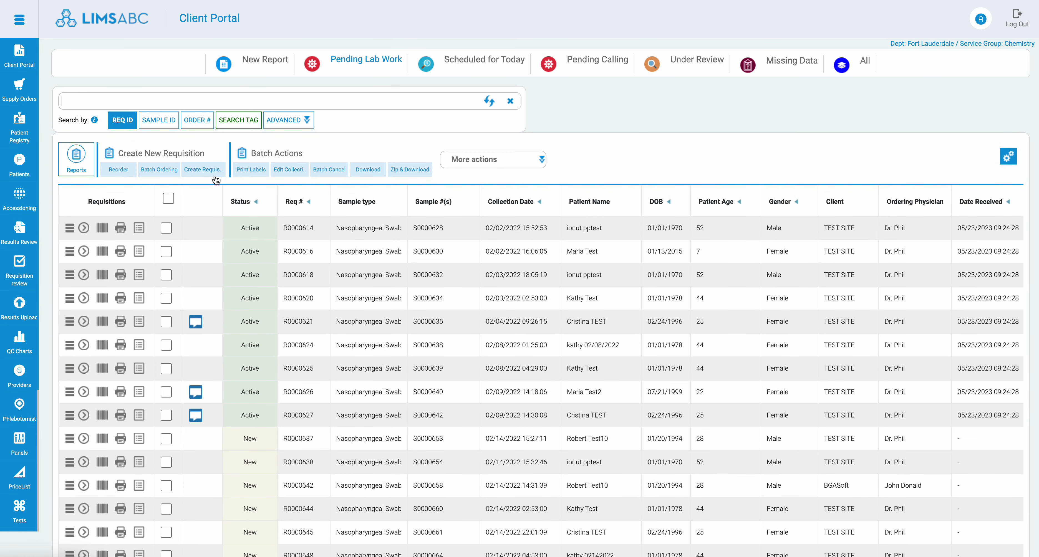
left_click(84, 345)
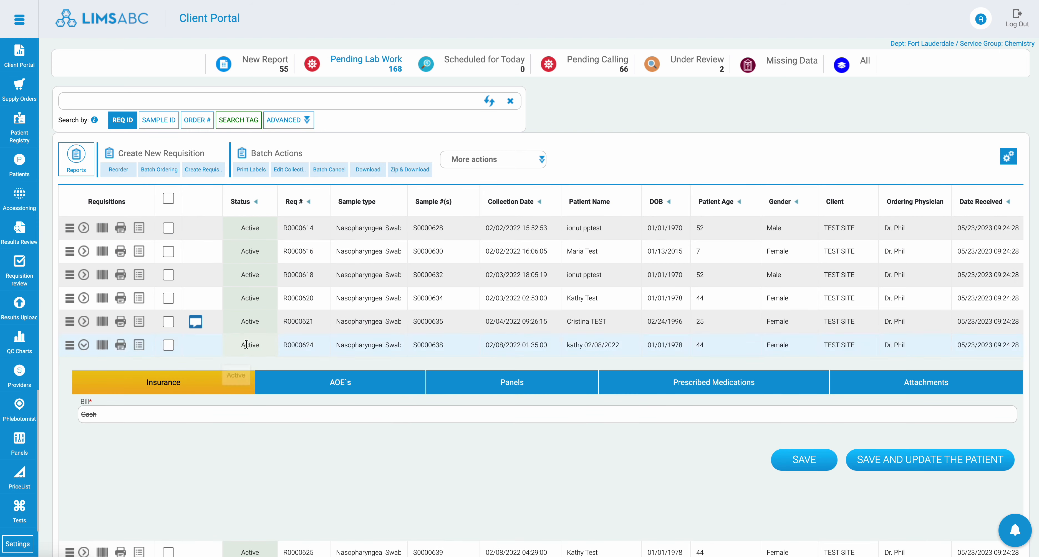
scroll(234, 352, "down", 3)
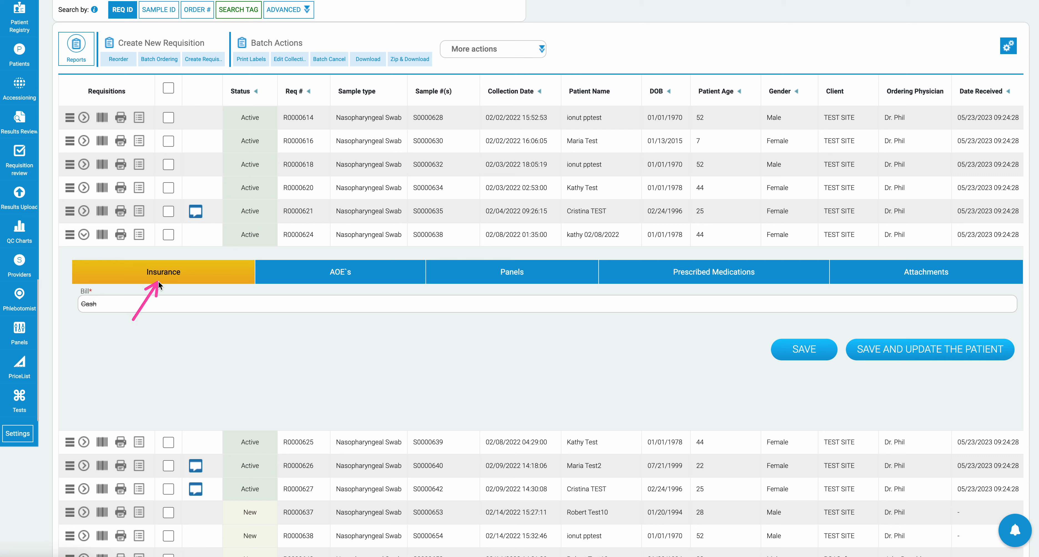
left_click_drag(286, 327, 328, 275)
left_click_drag(443, 343, 497, 275)
left_click_drag(671, 311, 674, 308)
left_click_drag(851, 306, 917, 269)
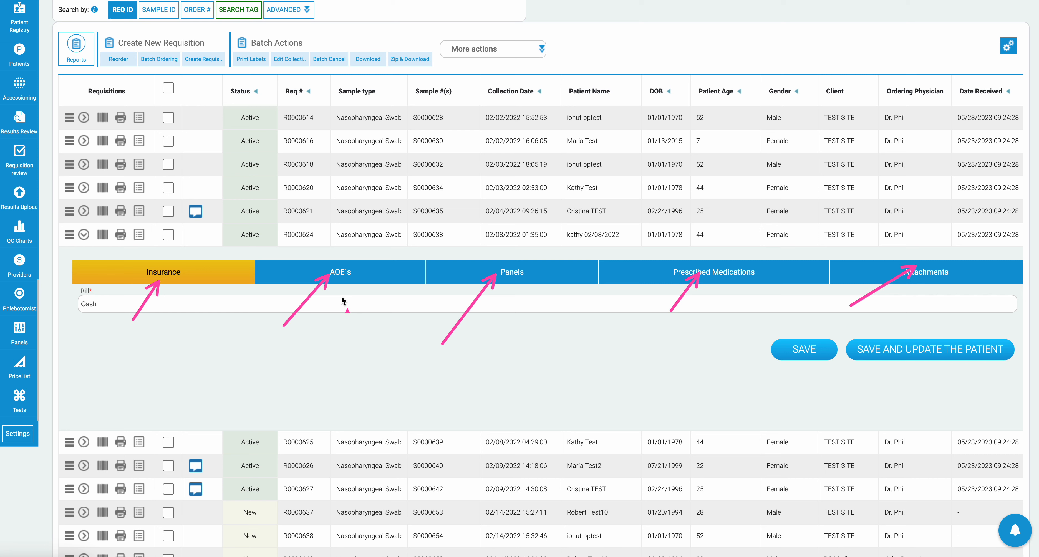
key("Escape")
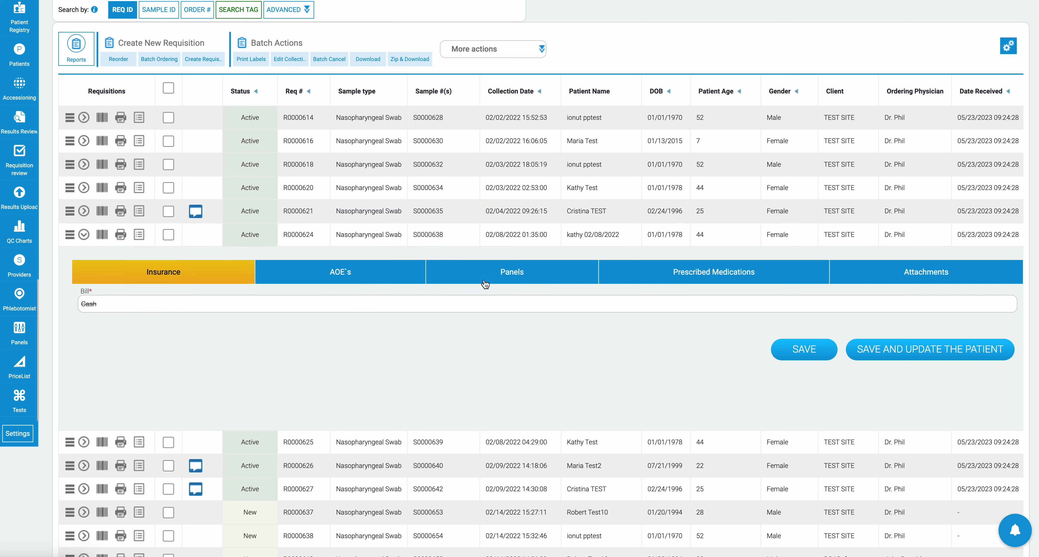
scroll(408, 281, "up", 2)
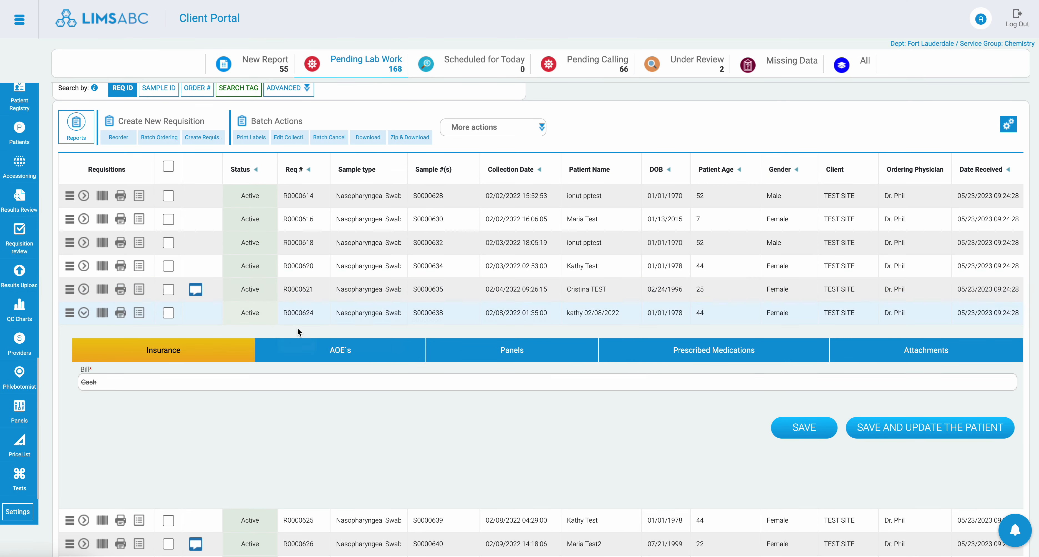
left_click(82, 315)
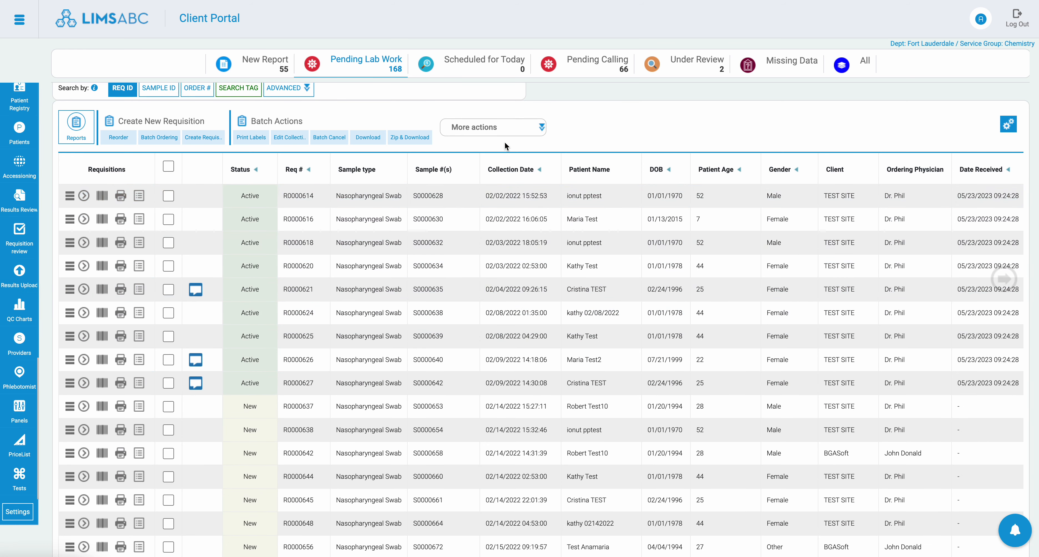
Step: Show the Pending Calling requisitions and view the actions available for the first one
left_click(602, 62)
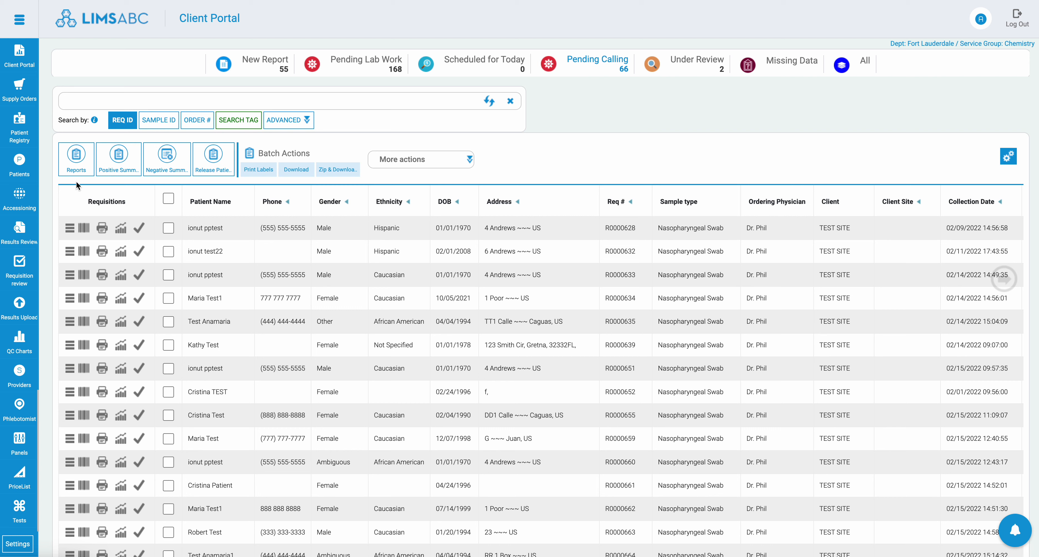
left_click(69, 228)
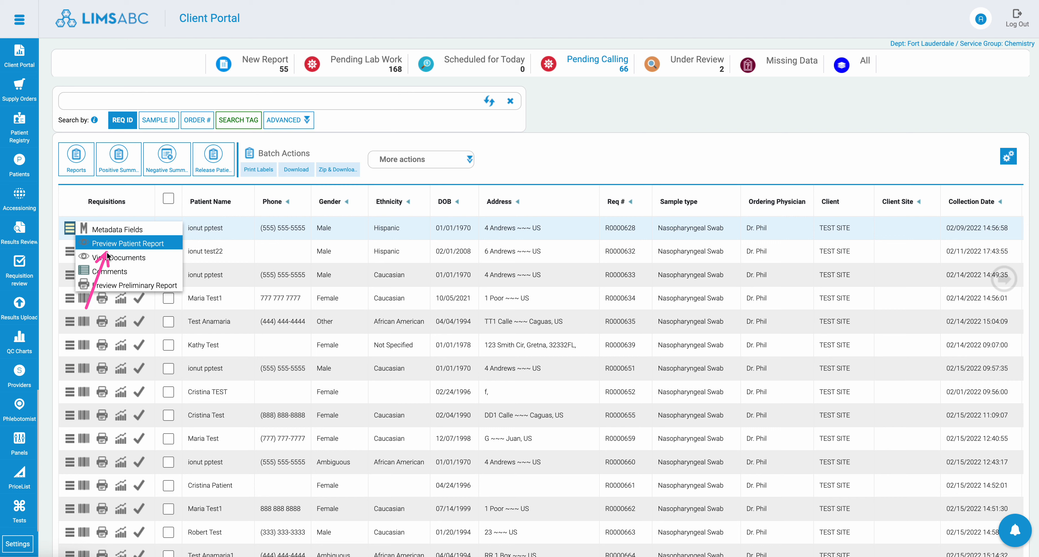
left_click(636, 128)
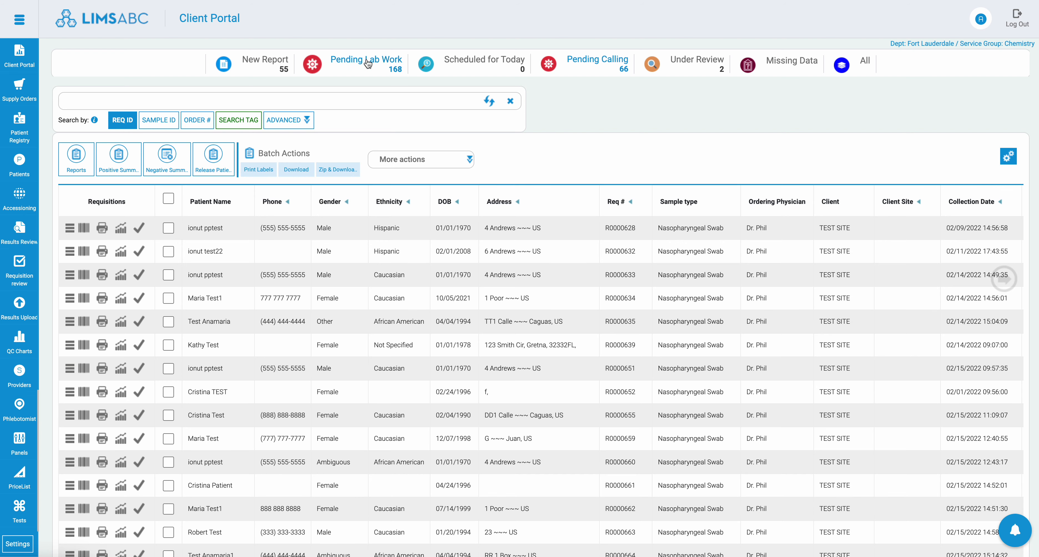
Step: Start a new requisition from Pending Lab Work for client site Rehab Ft. Lauderdale (BGASoft), and view its document upload categories
left_click(364, 71)
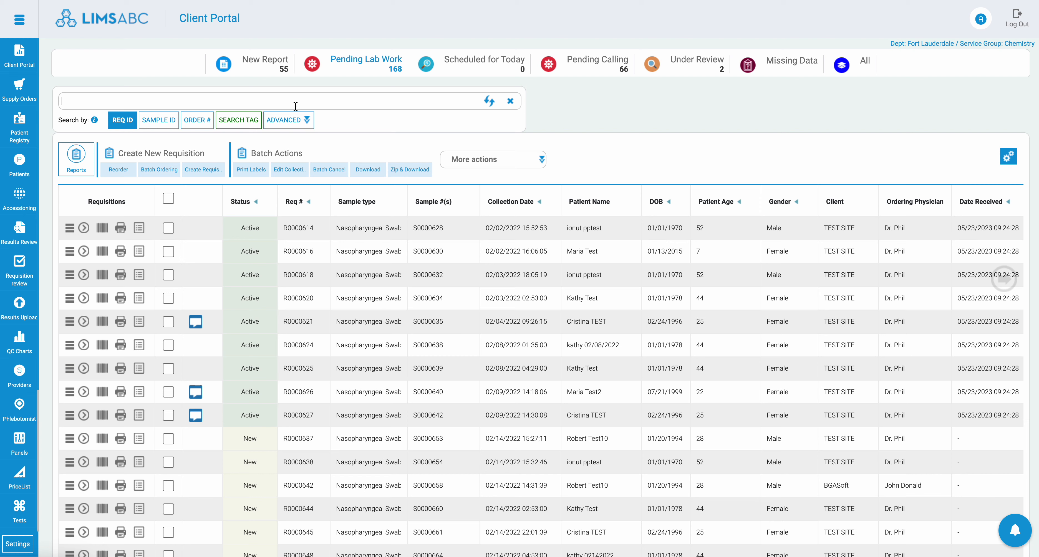
left_click(218, 173)
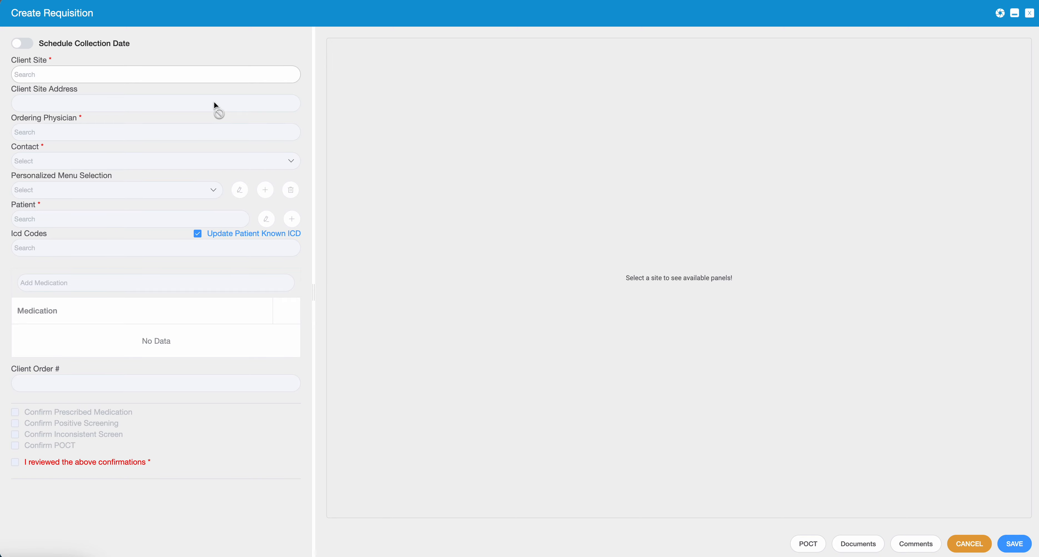
left_click(162, 75)
left_click(118, 126)
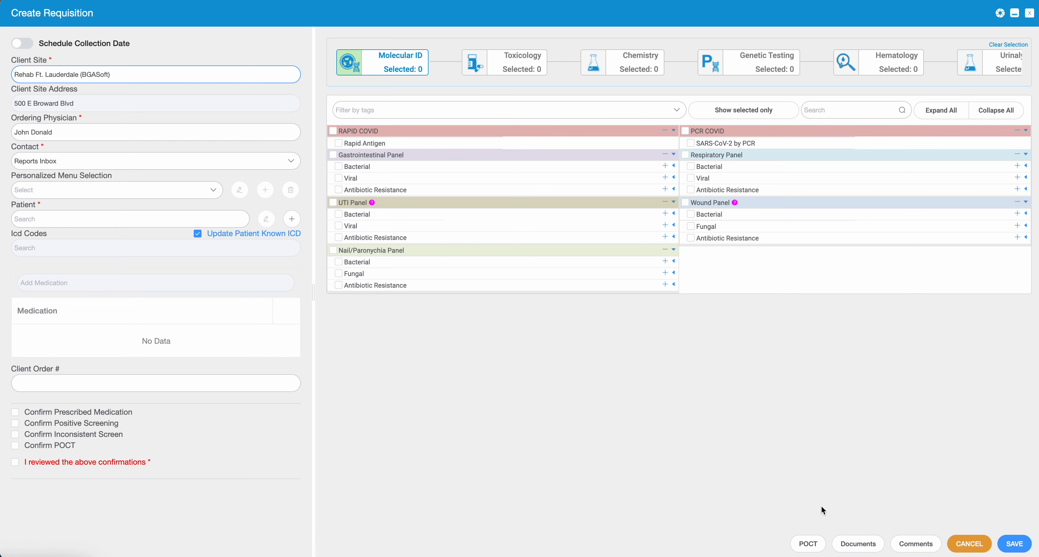
left_click(865, 545)
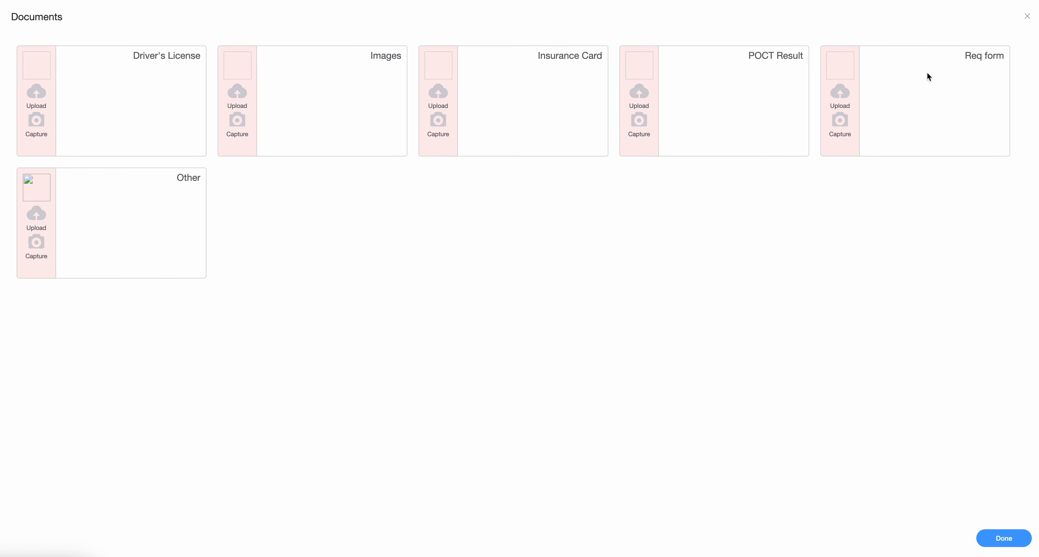
left_click(1028, 17)
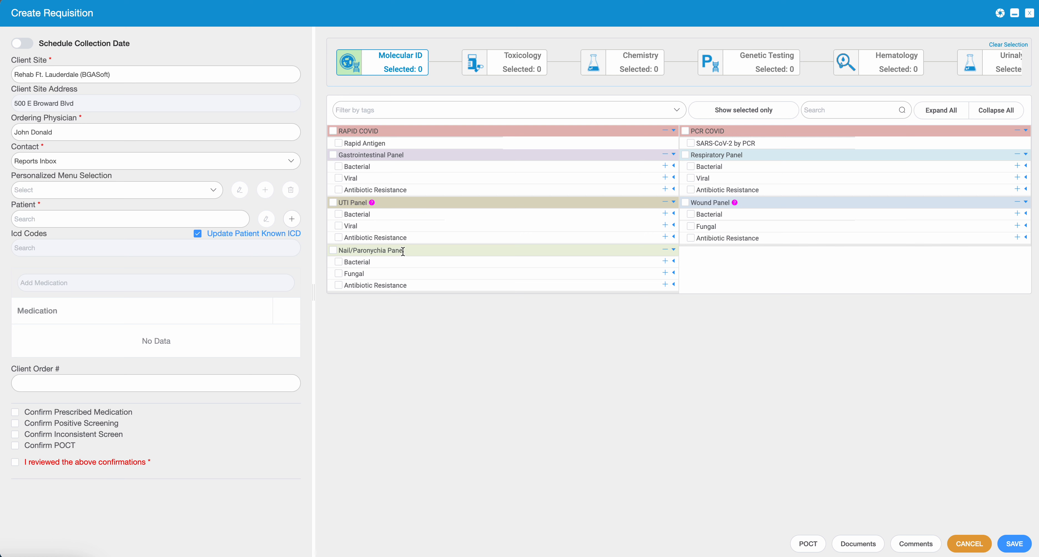
Step: Order the full Gastrointestinal Panel and set the stool swab's collection date to the current time
left_click(334, 156)
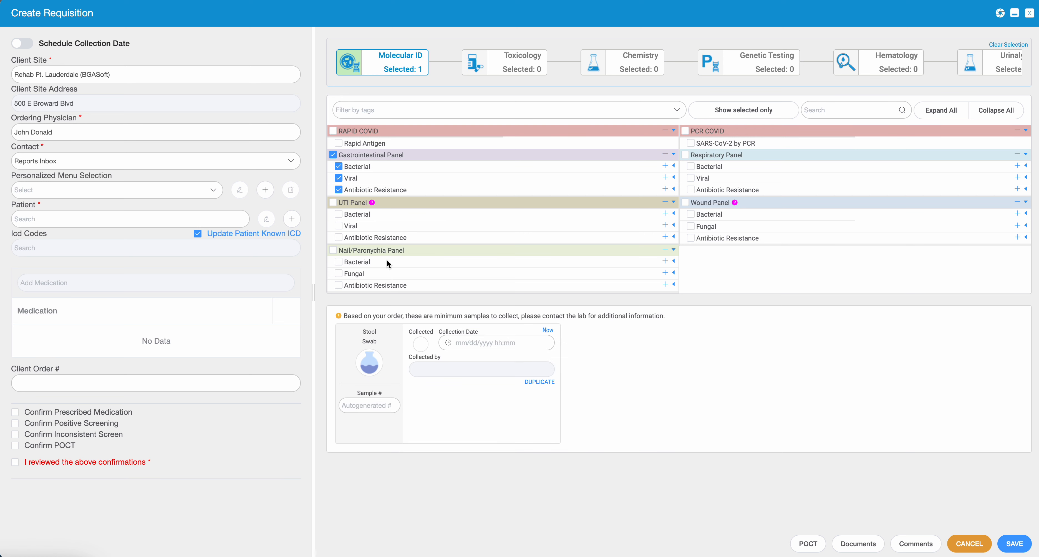
left_click(548, 332)
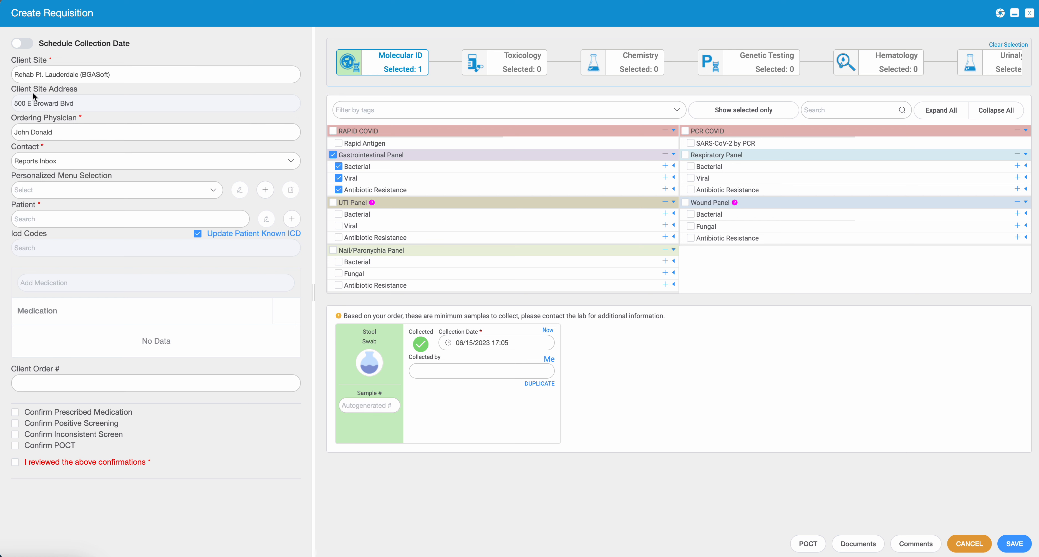
Step: Turn on Schedule Collection Date for the new requisition
mouse_move(58, 125)
left_mouse_down()
mouse_move(36, 95)
mouse_move(23, 59)
mouse_move(32, 50)
left_mouse_up()
left_click(27, 46)
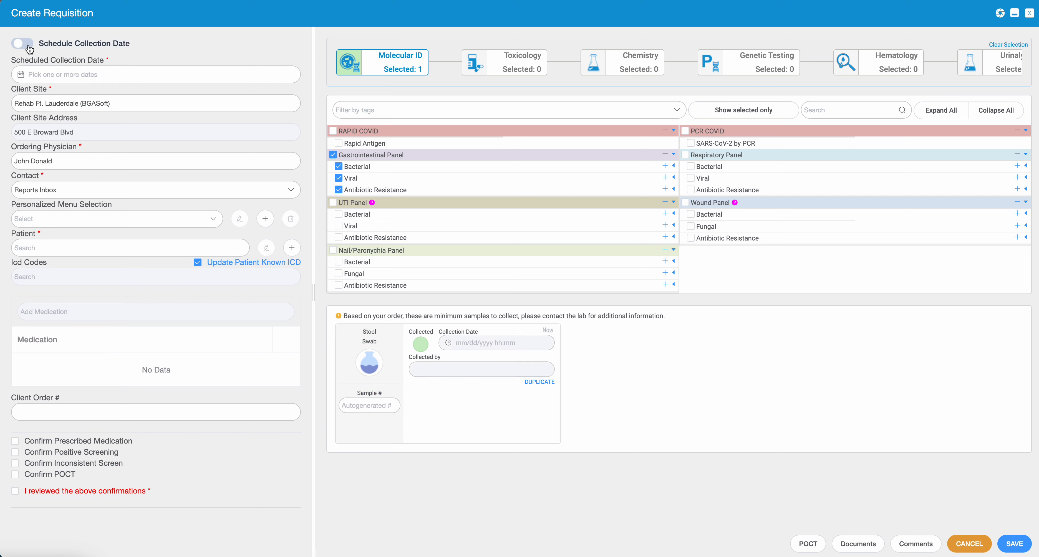
Step: Schedule the collections for 06/15/2023, 06/22/2023, 06/29/2023 and 07/06/2023, and close the new requisition without saving it
left_click(190, 76)
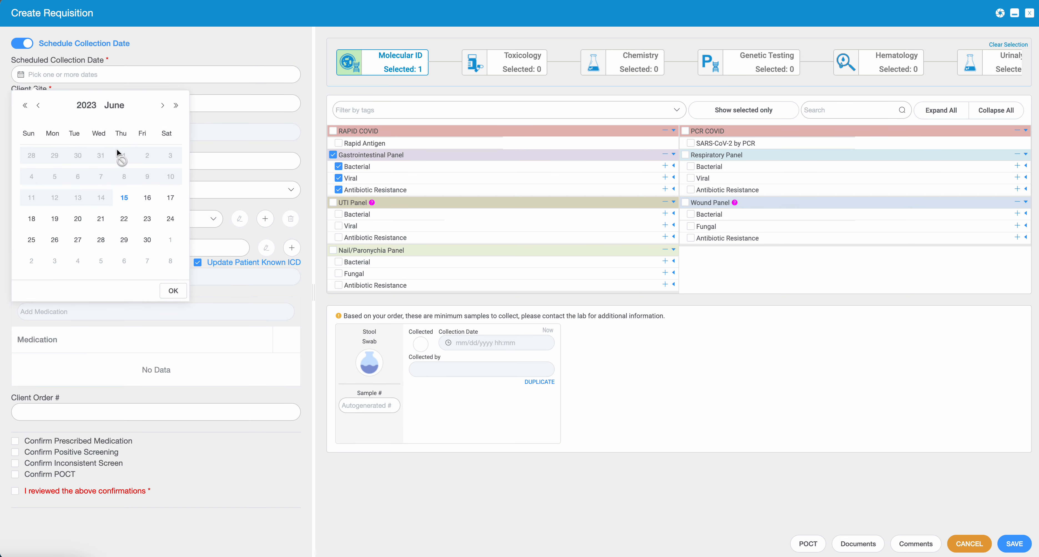
left_click(124, 199)
left_click(124, 219)
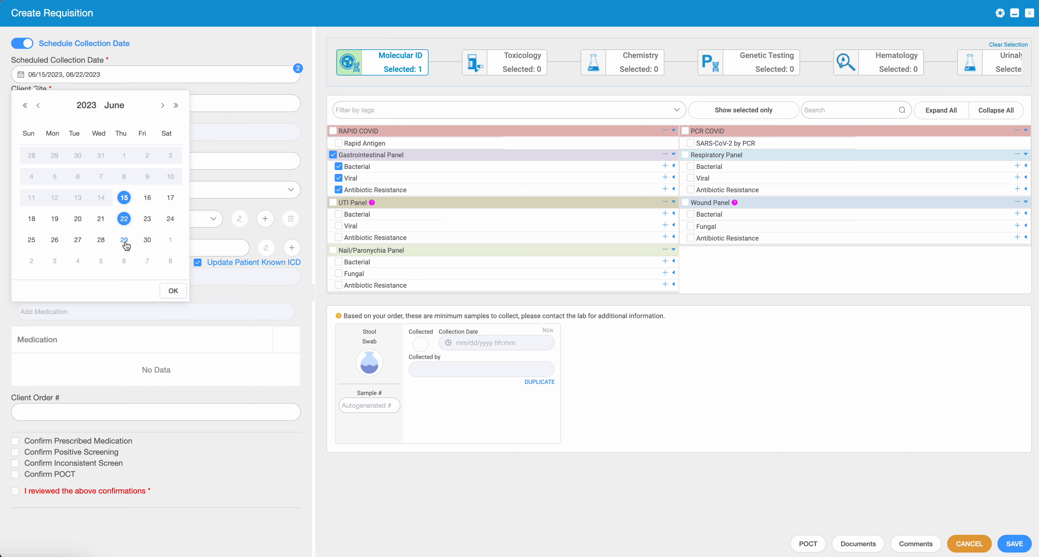
left_click(124, 241)
left_click(124, 262)
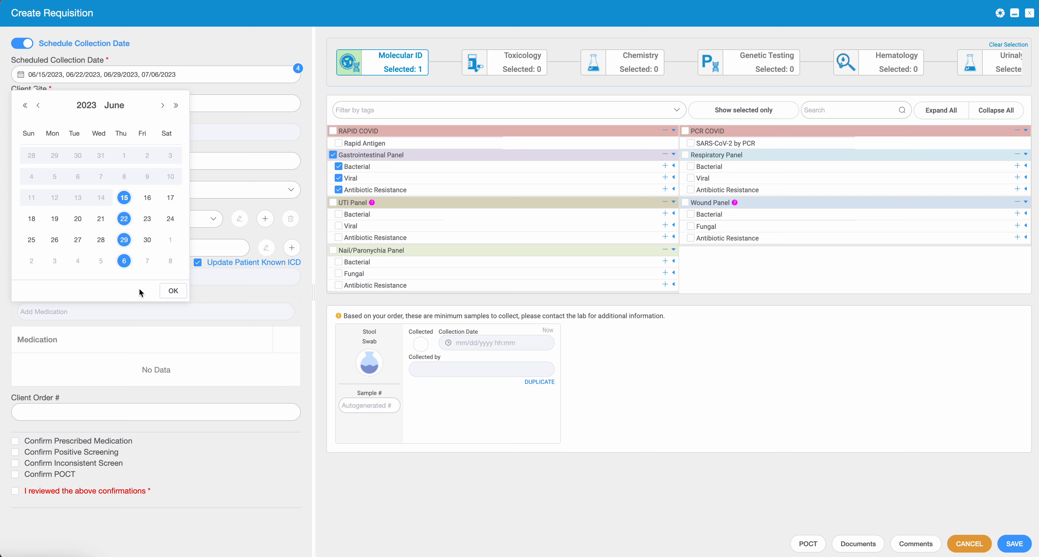
left_click(173, 291)
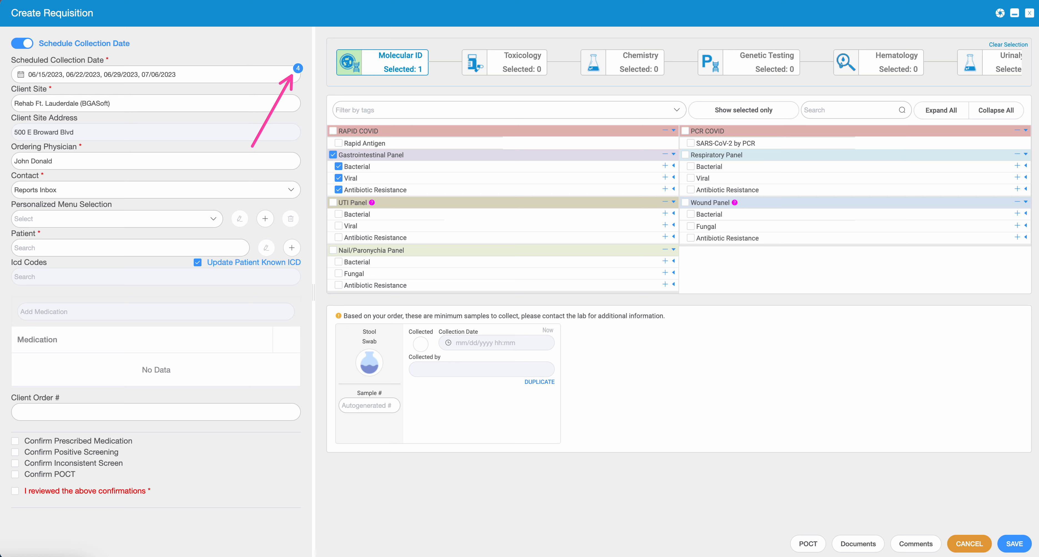
mouse_move(33, 64)
left_mouse_down()
mouse_move(25, 102)
mouse_move(167, 55)
mouse_move(24, 54)
left_mouse_up()
left_click(1029, 15)
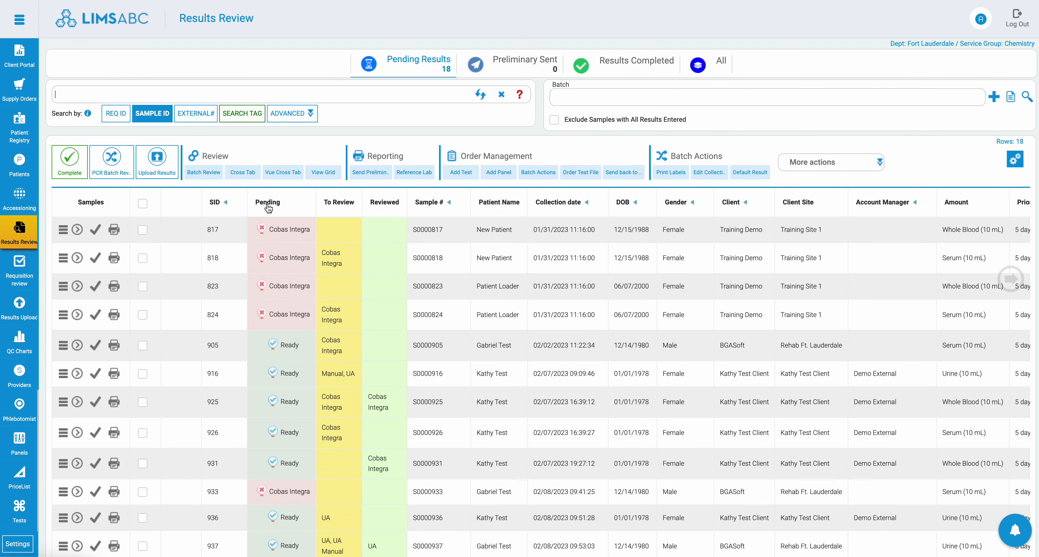
key("ctrl+Tab")
left_click_drag(380, 298, 381, 230)
left_click_drag(372, 225, 393, 225)
left_click_drag(338, 244, 340, 209)
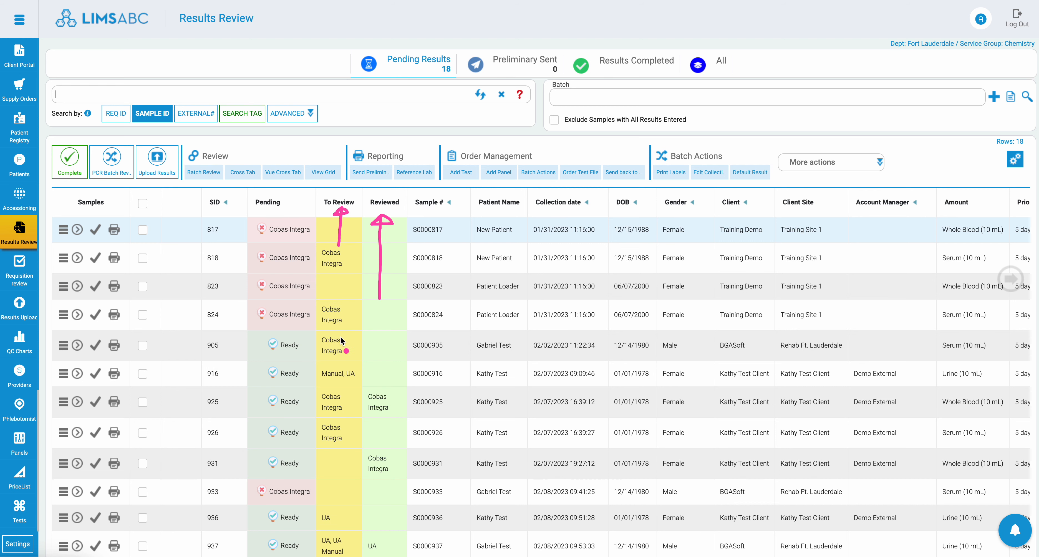
mouse_move(343, 335)
left_mouse_down()
mouse_move(318, 357)
mouse_move(341, 340)
left_mouse_up()
mouse_move(380, 452)
left_mouse_down()
mouse_move(347, 472)
mouse_move(333, 457)
left_mouse_up()
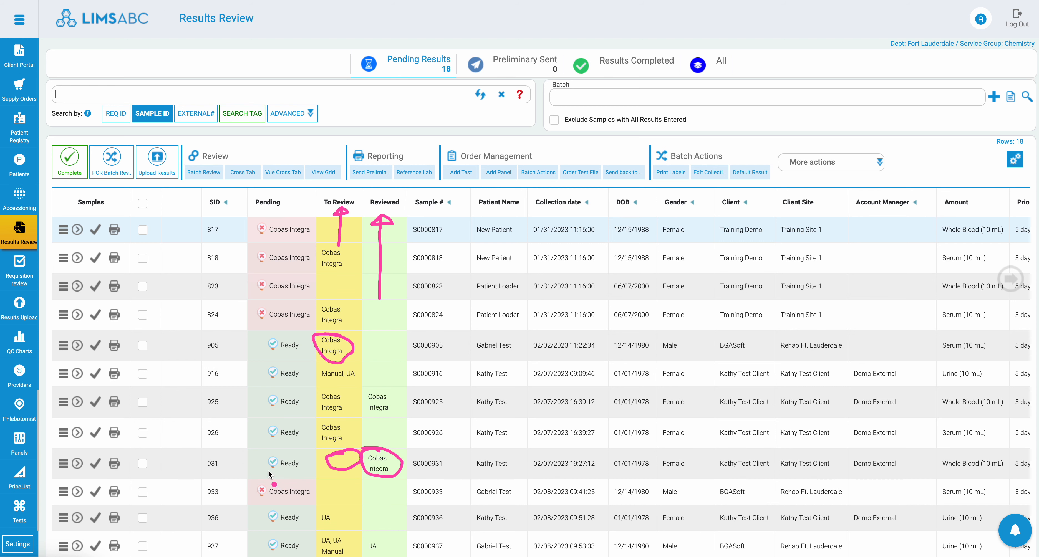
left_click_drag(267, 470, 265, 462)
key("Escape")
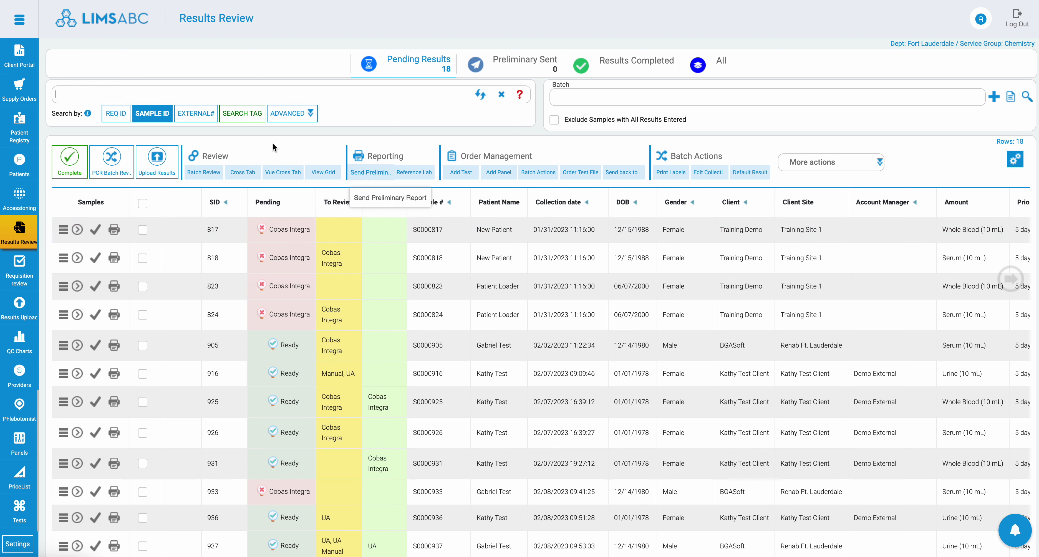
Step: Open the advanced search for pending results and try out LCMS as a To Review filter, removing it again
left_click(283, 111)
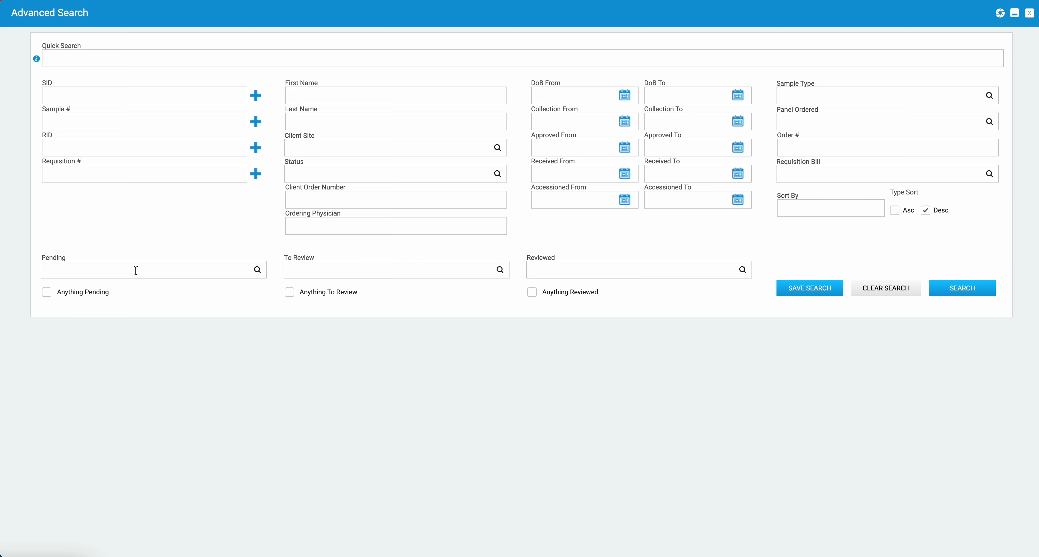
left_click(341, 273)
left_click(337, 352)
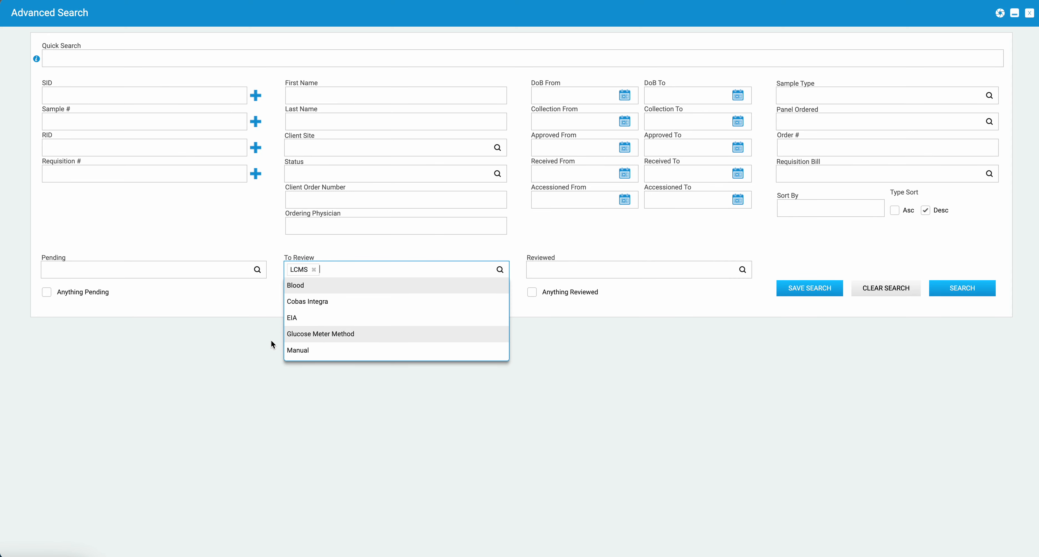
left_click(351, 426)
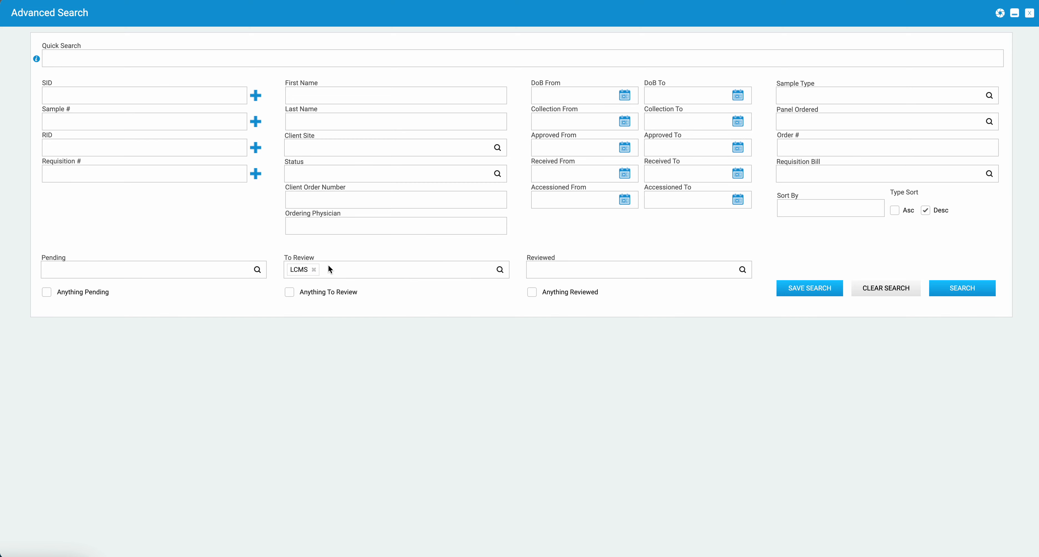
left_click(314, 270)
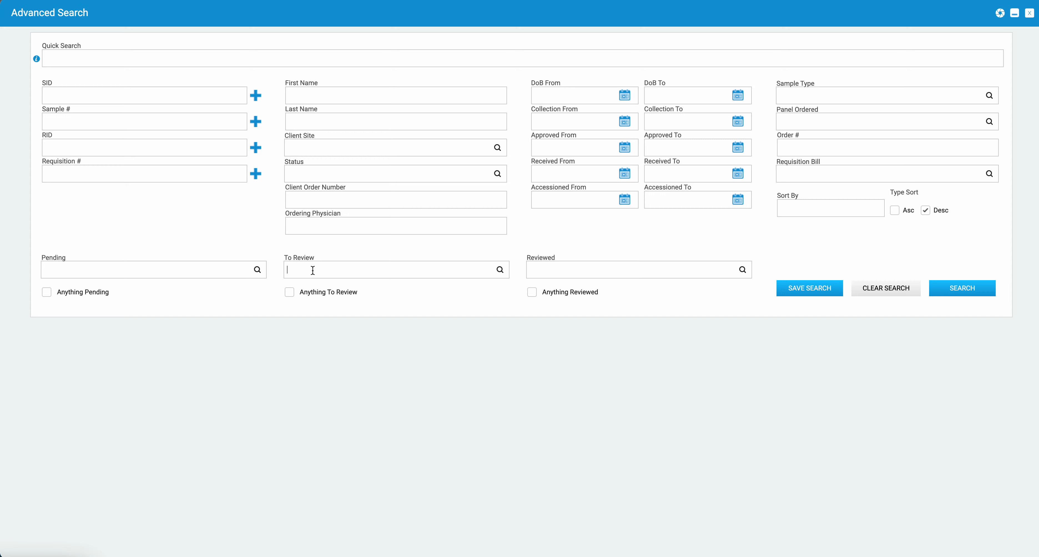
Step: List the pending results that have anything to review, look through them, and clear the filter
left_click(289, 292)
left_click(970, 296)
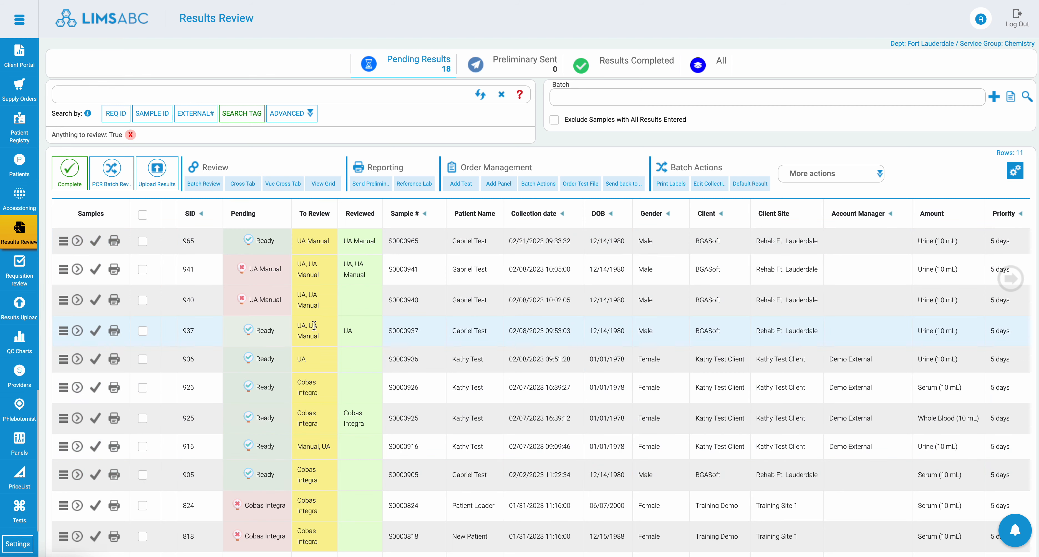
scroll(316, 496, "down", 2)
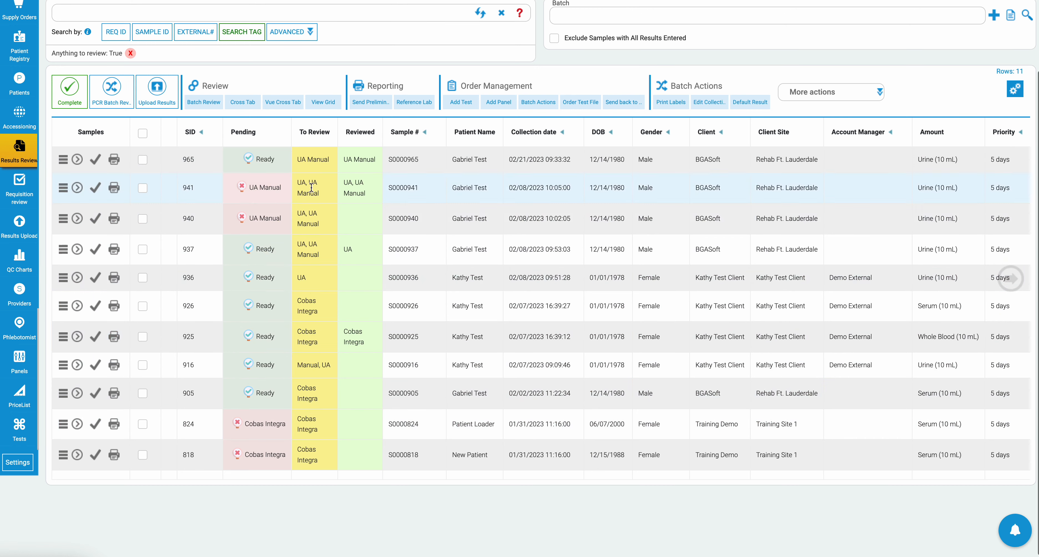
scroll(312, 183, "up", 2)
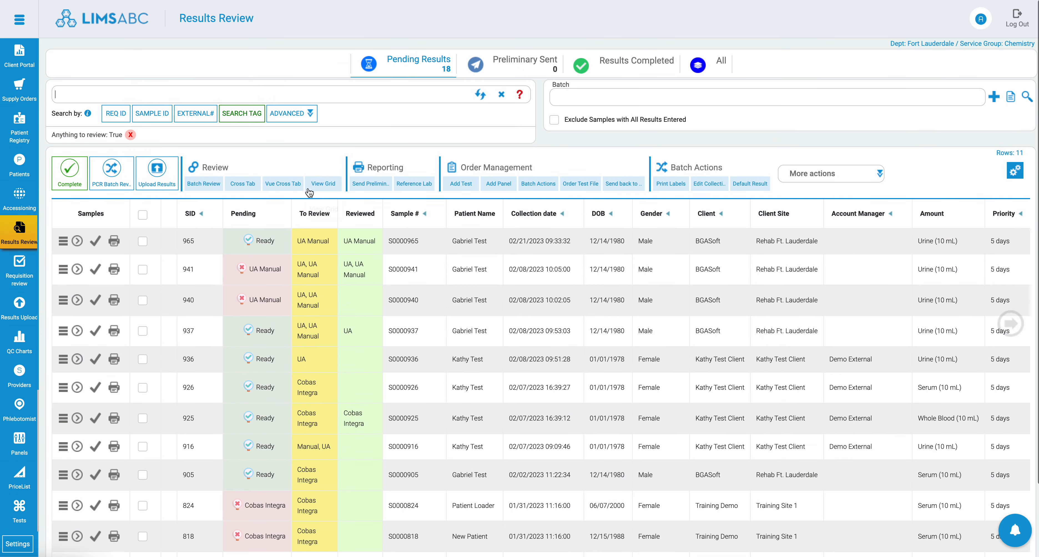
left_click(131, 136)
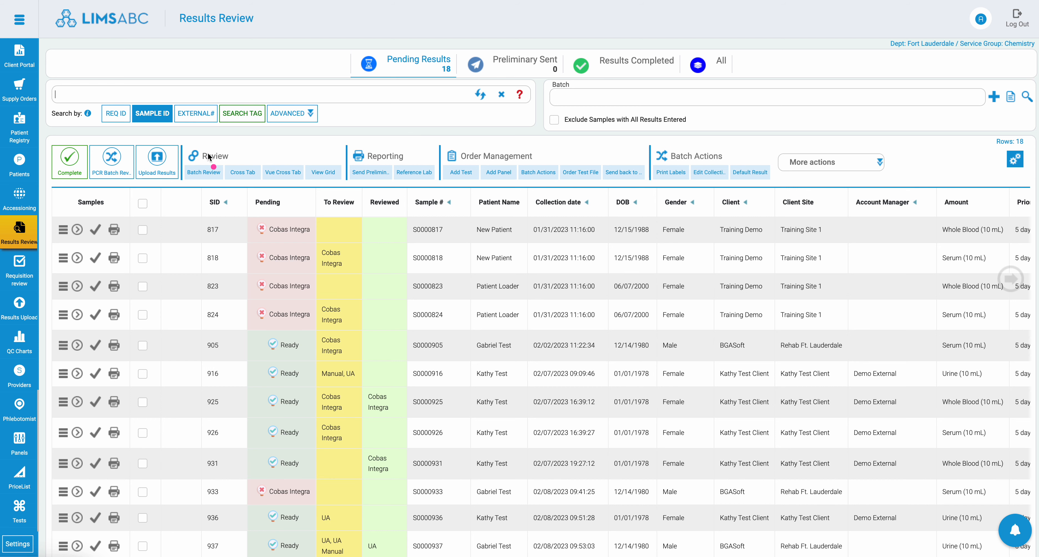
mouse_move(192, 163)
left_mouse_down()
mouse_move(253, 162)
mouse_move(193, 156)
left_mouse_up()
mouse_move(352, 160)
left_mouse_down()
mouse_move(386, 166)
mouse_move(339, 148)
left_mouse_up()
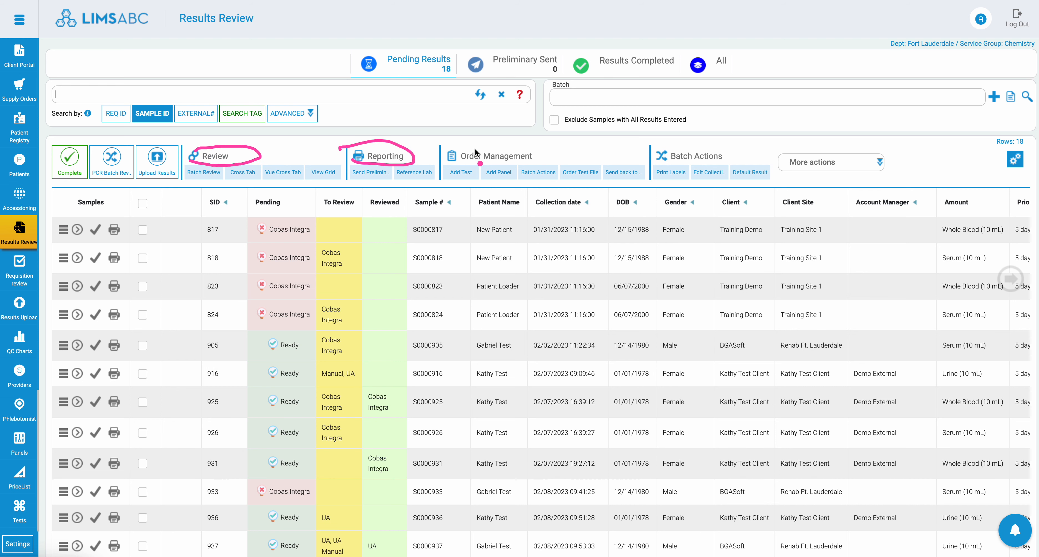
mouse_move(468, 142)
left_mouse_down()
mouse_move(444, 166)
mouse_move(541, 151)
mouse_move(442, 141)
left_mouse_up()
mouse_move(675, 142)
left_mouse_down()
mouse_move(653, 152)
mouse_move(720, 169)
mouse_move(646, 128)
mouse_move(619, 141)
left_mouse_up()
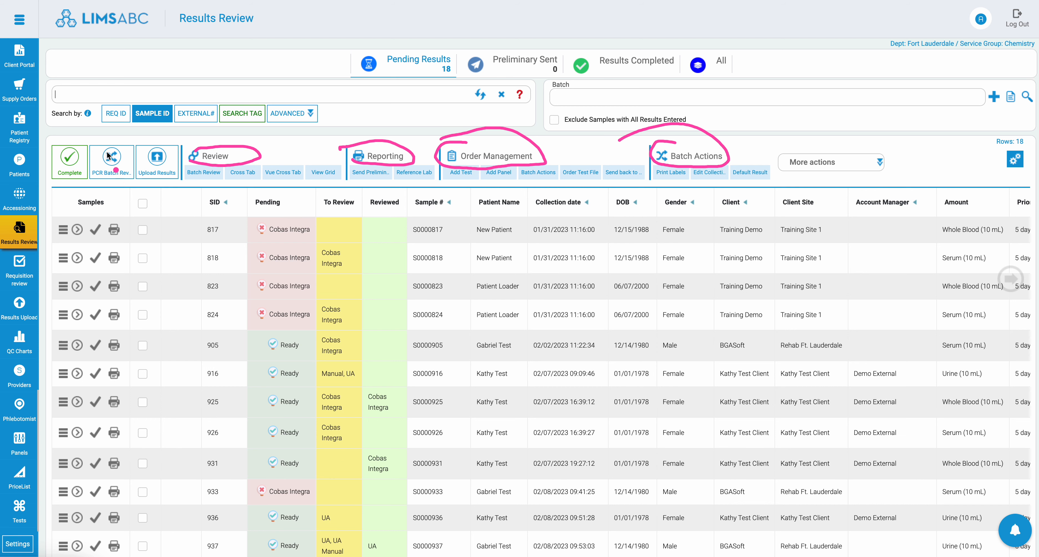
mouse_move(186, 146)
left_mouse_down()
mouse_move(93, 130)
mouse_move(44, 135)
left_mouse_up()
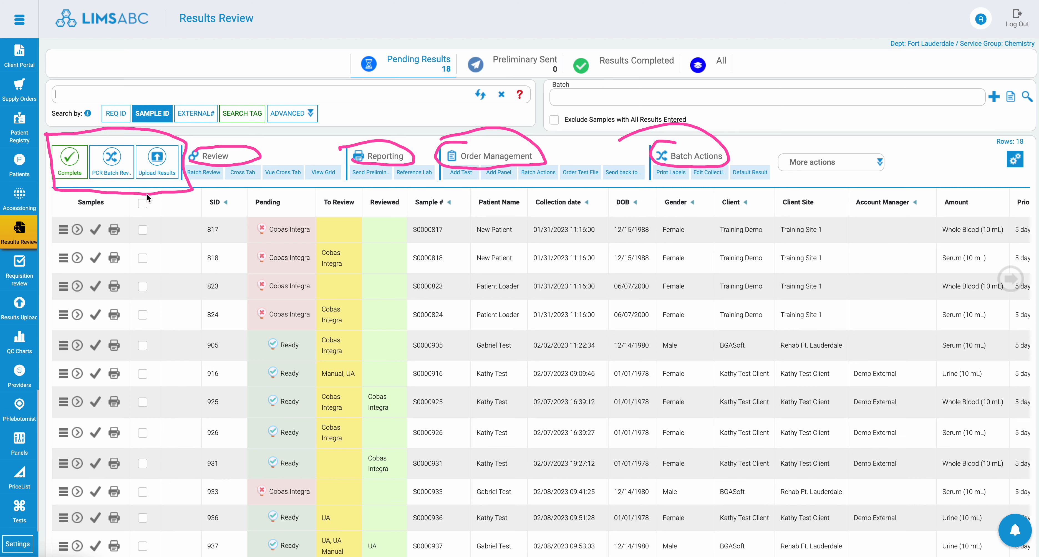
left_click_drag(148, 179, 139, 184)
left_click_drag(116, 139, 88, 143)
left_click_drag(141, 178, 124, 149)
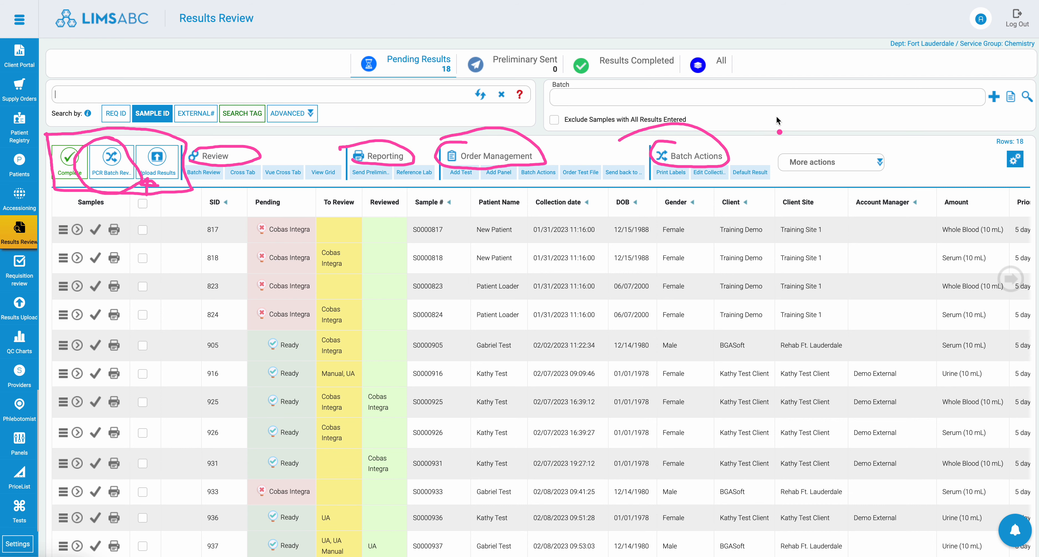
key("Escape")
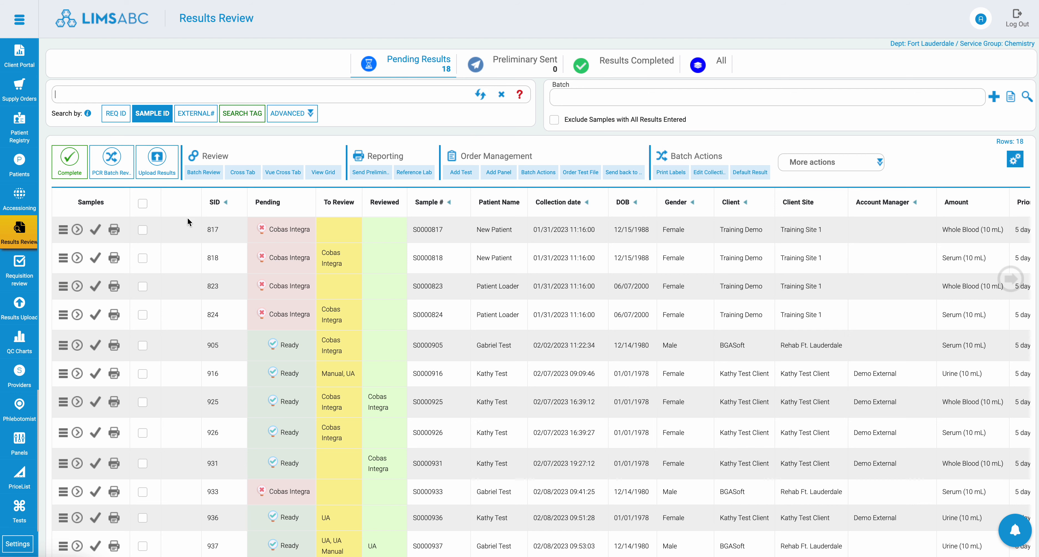
Step: Show the Aging requisitions in Accessioning and view the additional actions available for them
left_click(77, 258)
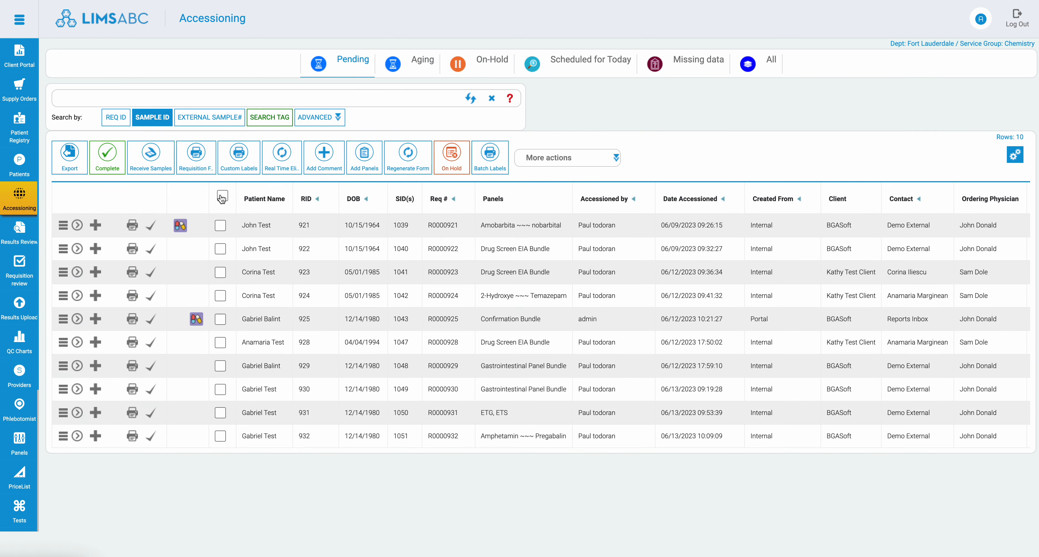
left_click_drag(160, 154, 324, 153)
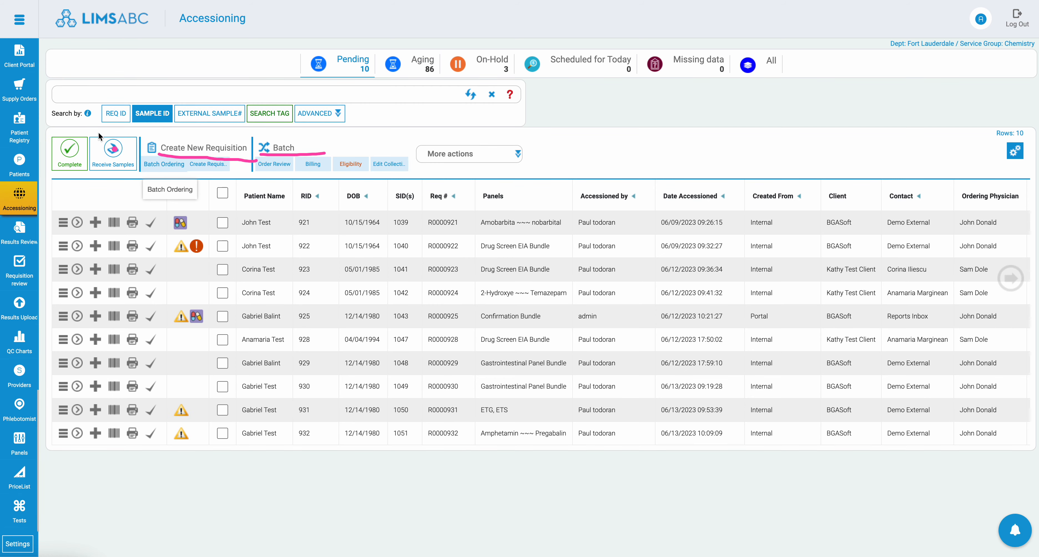
left_click_drag(41, 144, 142, 139)
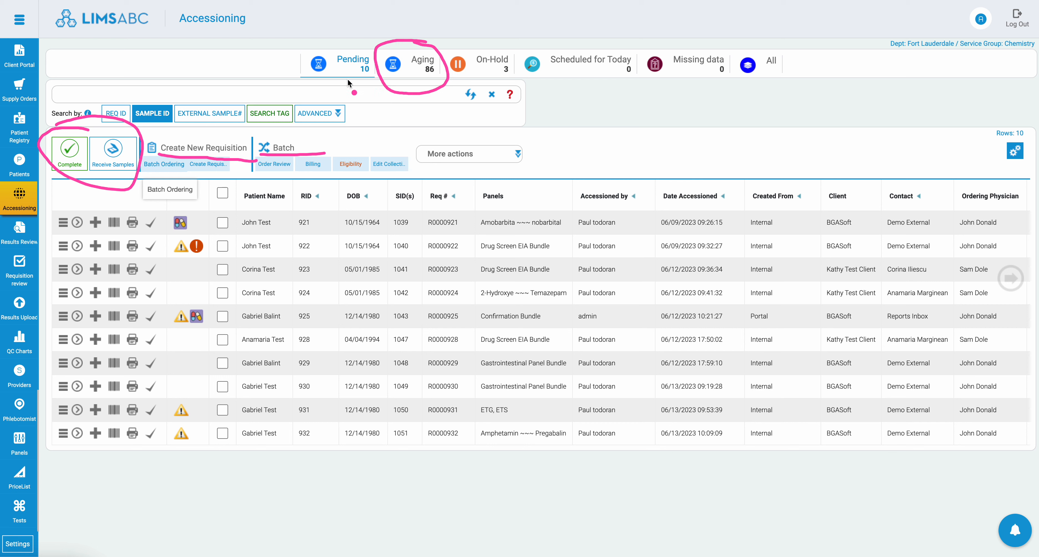
mouse_move(348, 79)
left_mouse_down()
mouse_move(394, 68)
mouse_move(332, 45)
left_mouse_up()
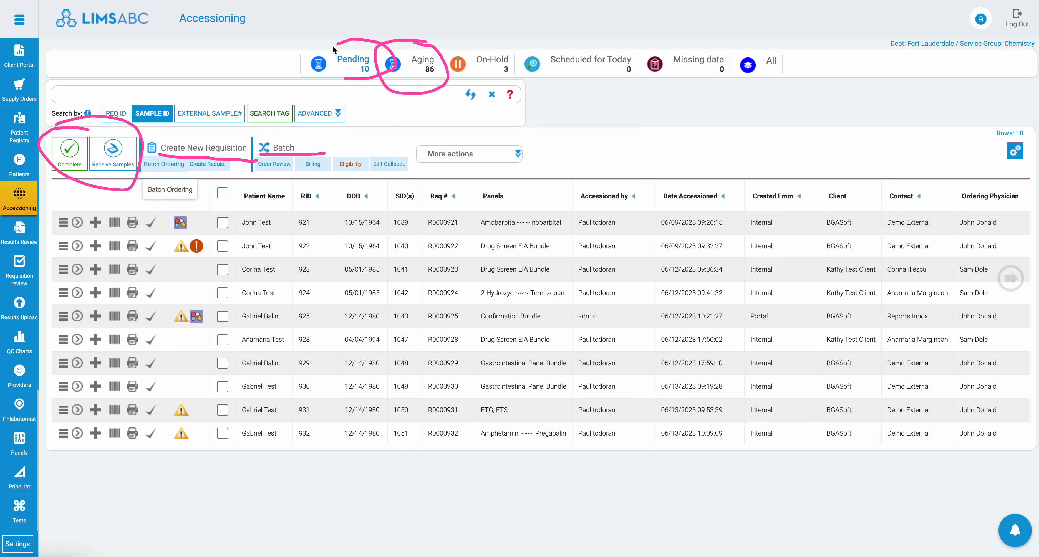
left_click(429, 64)
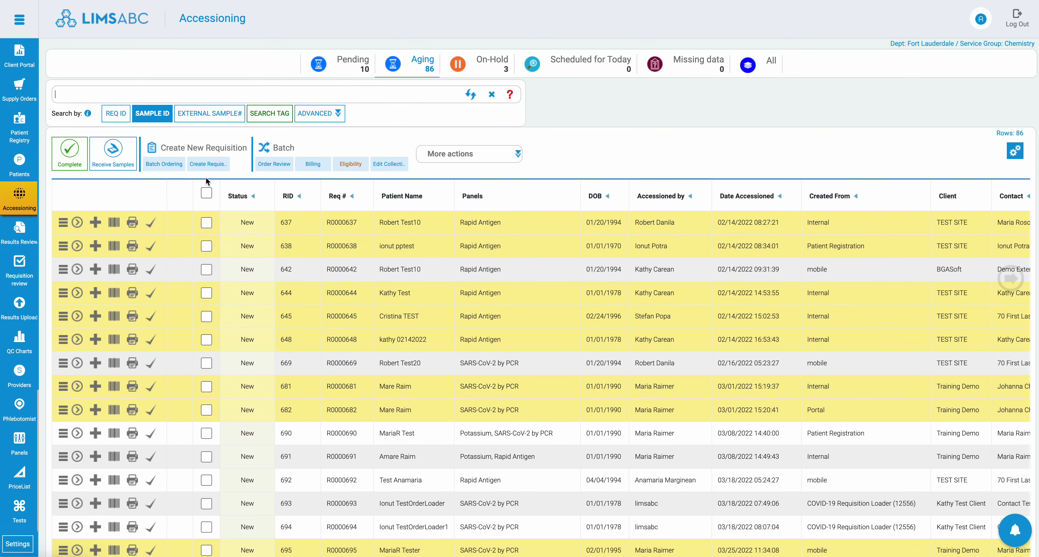
left_click(476, 156)
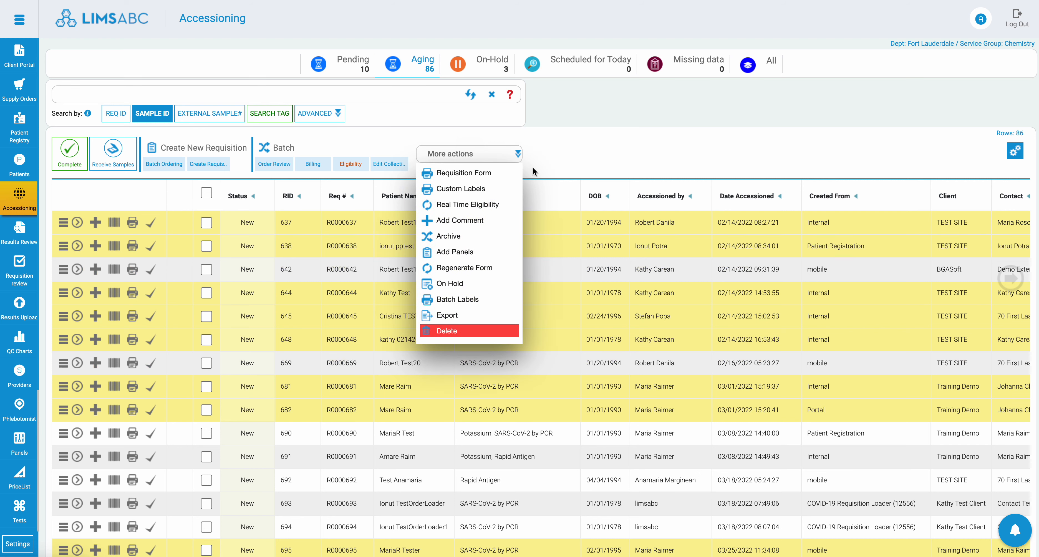
left_click(623, 141)
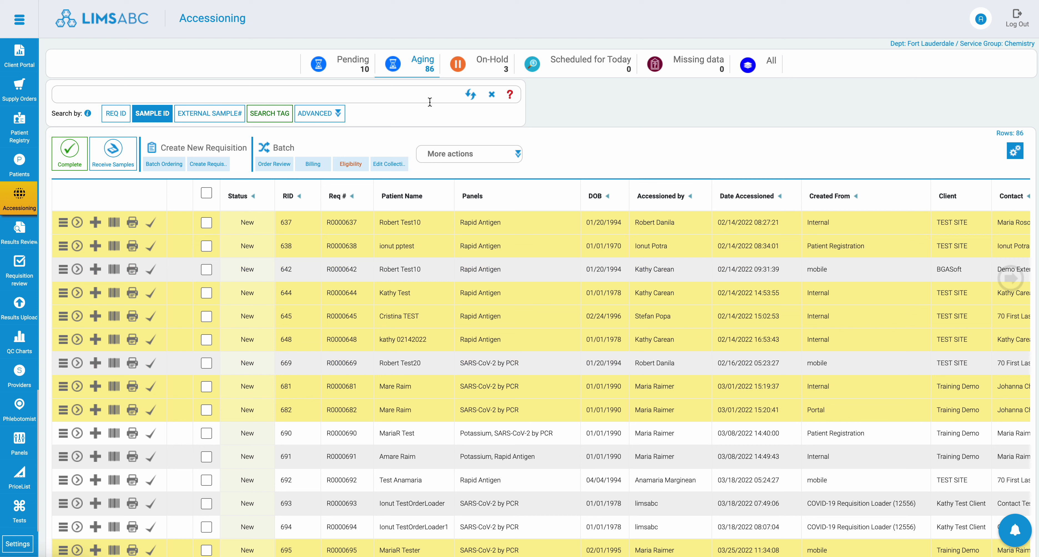
Step: Apply the saved Urine Samples search to the Pending requisitions in Accessioning, and clear its sample type filter
left_click_drag(412, 48, 429, 49)
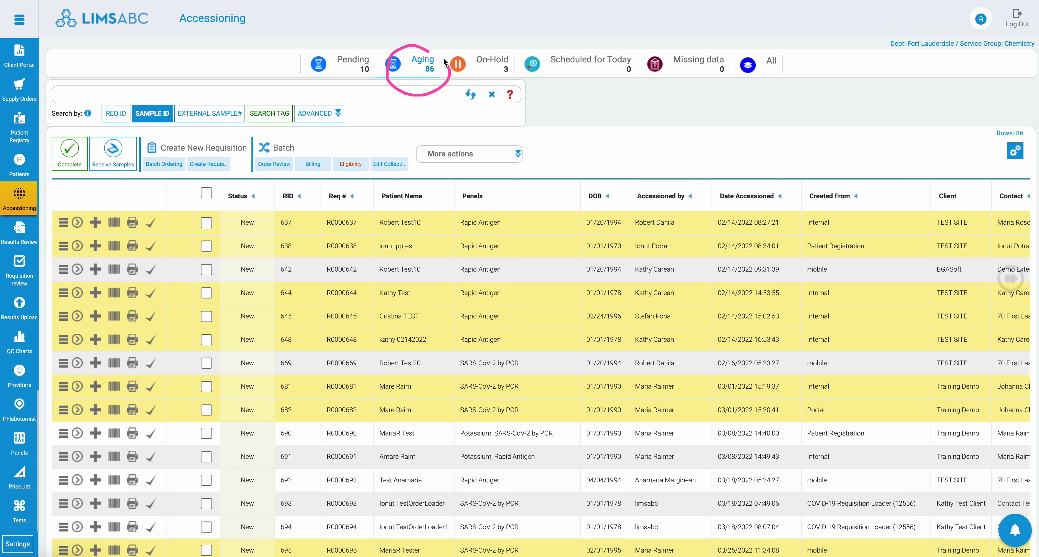
left_click_drag(330, 44, 347, 92)
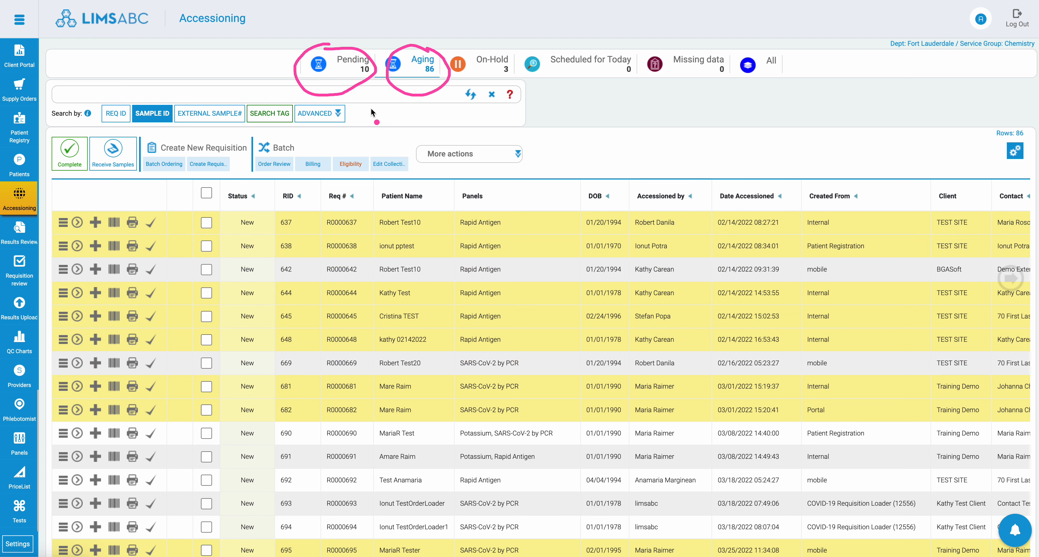
left_click(339, 117)
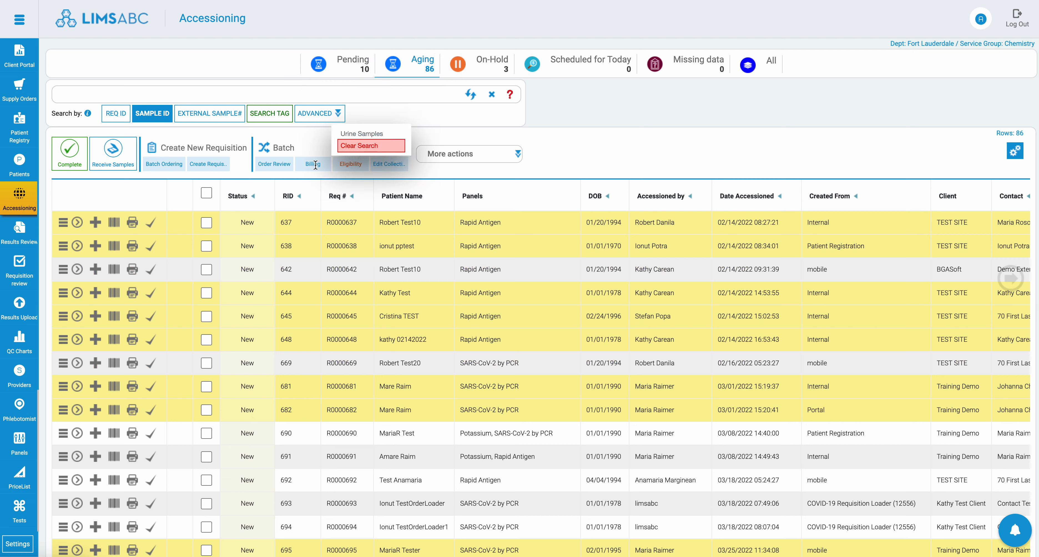
left_click(297, 136)
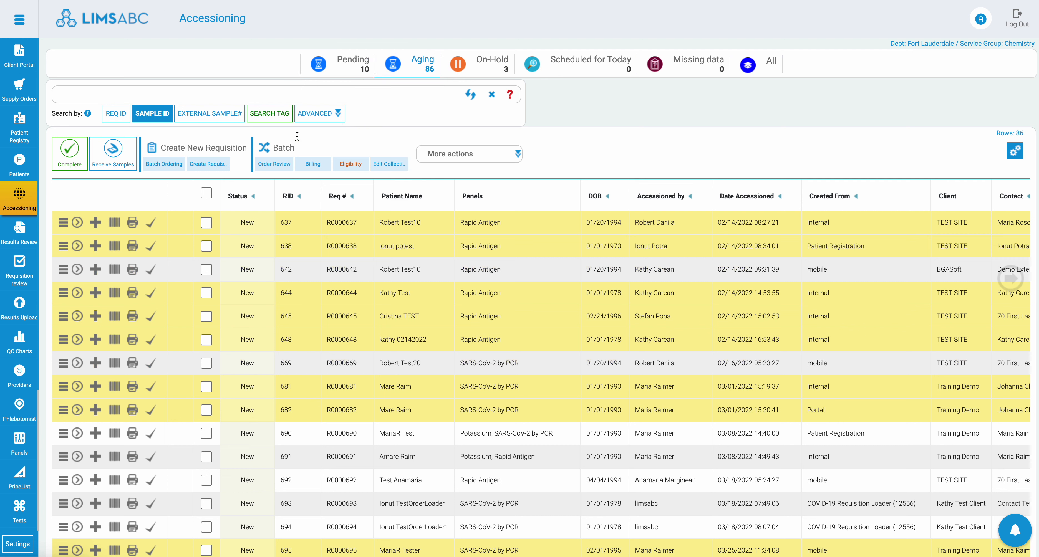
left_click(338, 112)
left_click(337, 114)
mouse_move(338, 115)
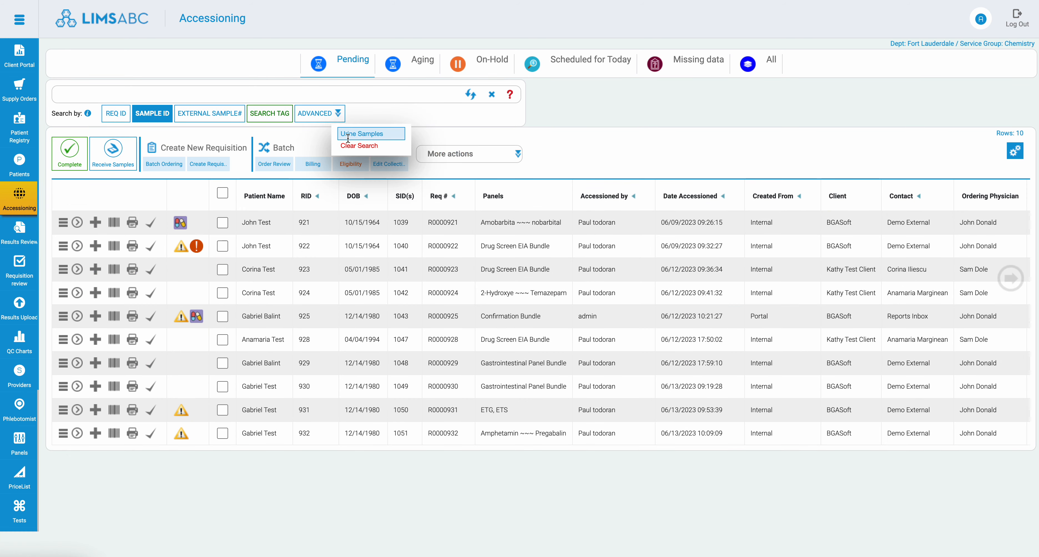
left_click(359, 133)
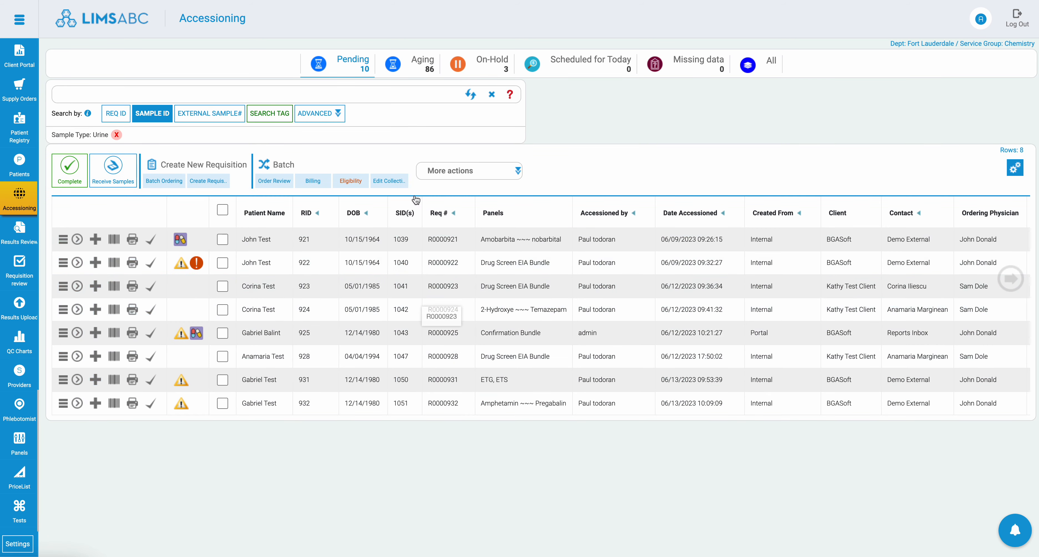
mouse_move(308, 108)
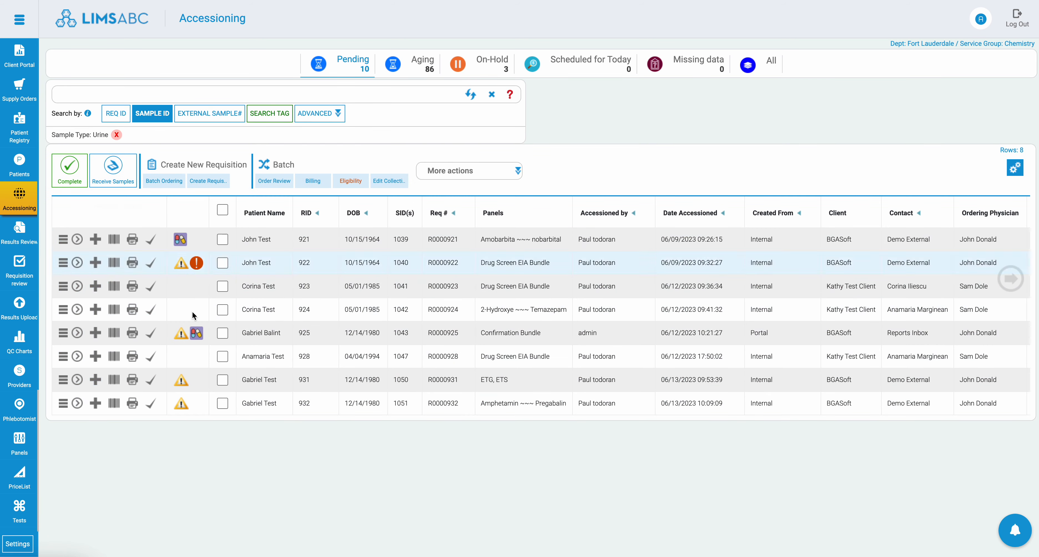
left_click(117, 134)
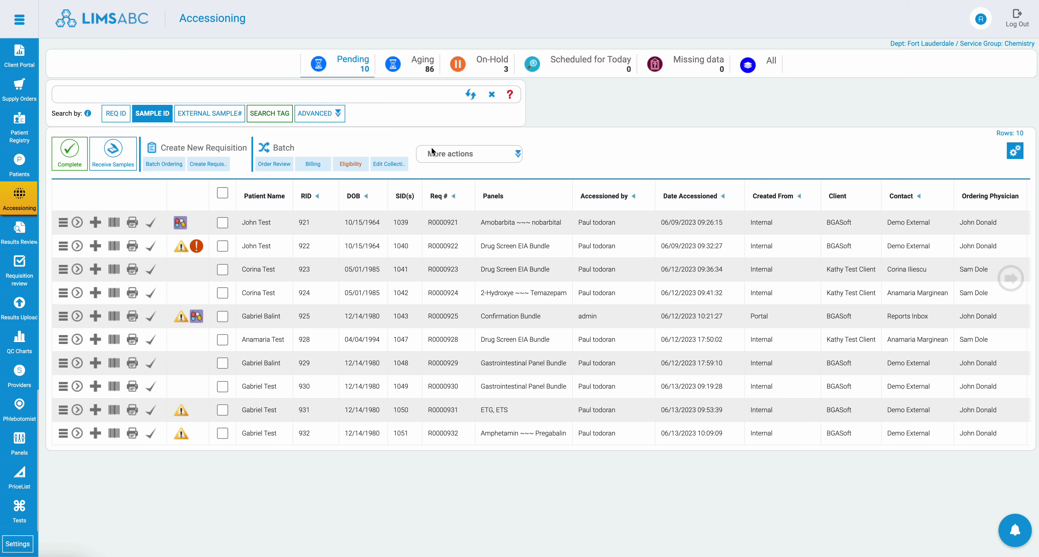
Step: Open the first pending requisition's samples and examine the sample ID, barcode and Scanned In Lab Date columns
left_click(305, 115)
double_click(401, 223)
left_click(402, 228)
left_click(77, 223)
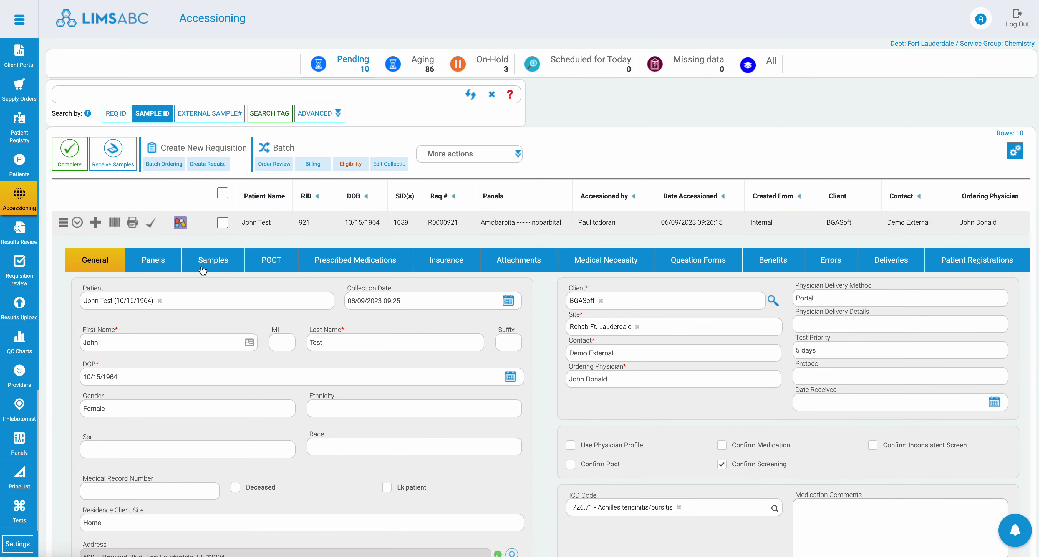
left_click(213, 260)
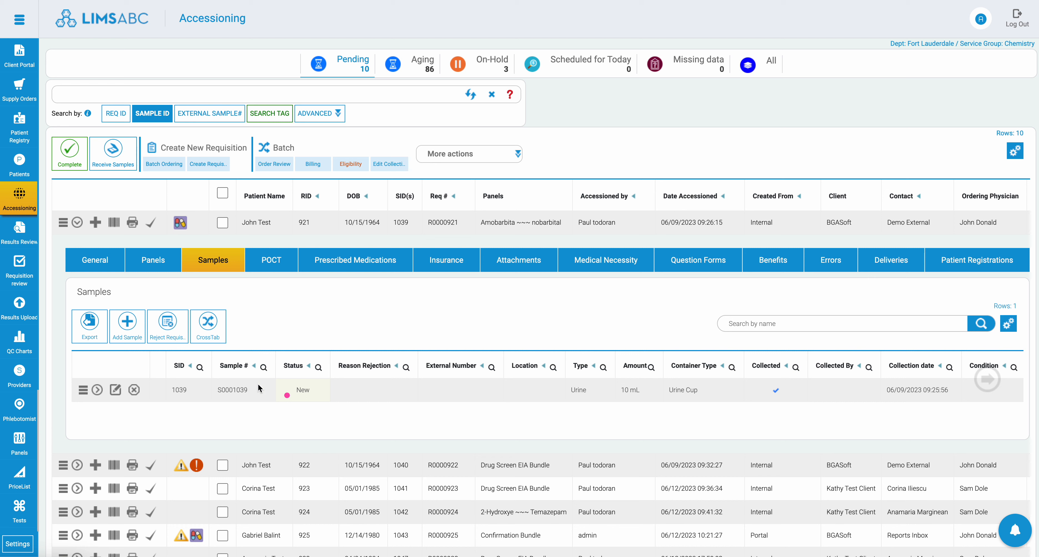
mouse_move(160, 357)
left_mouse_down()
mouse_move(154, 372)
mouse_move(205, 347)
left_mouse_up()
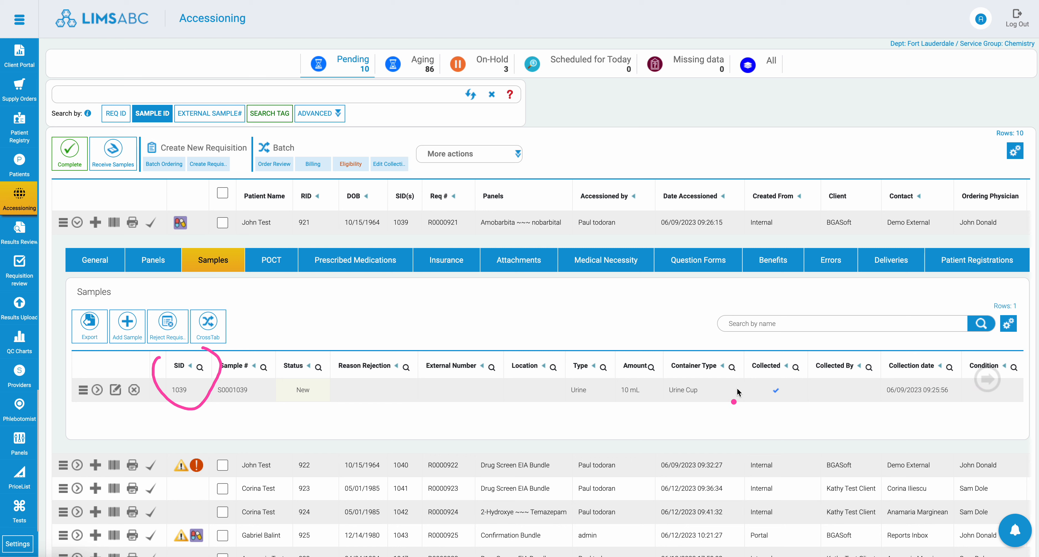
key("Escape")
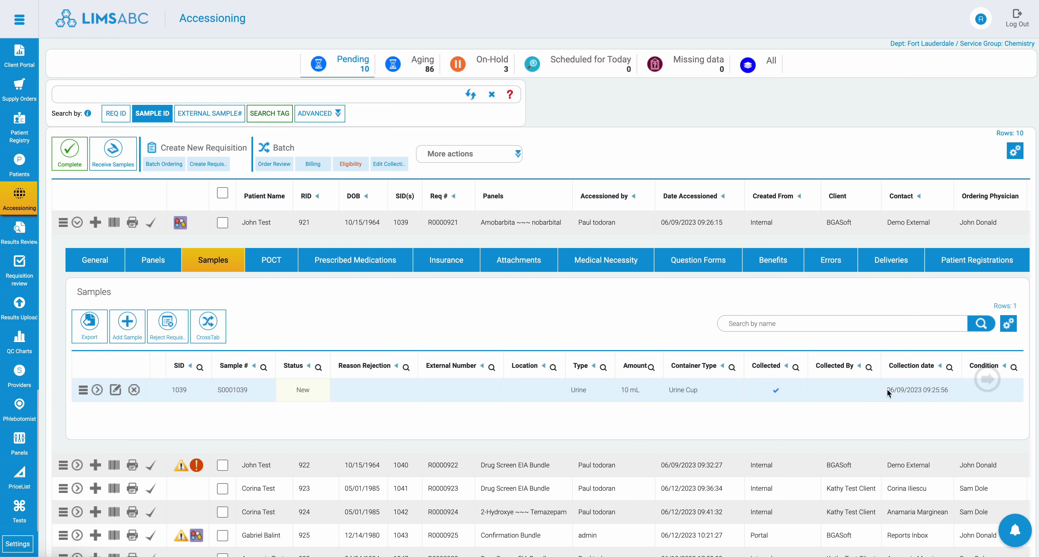
left_click(977, 386)
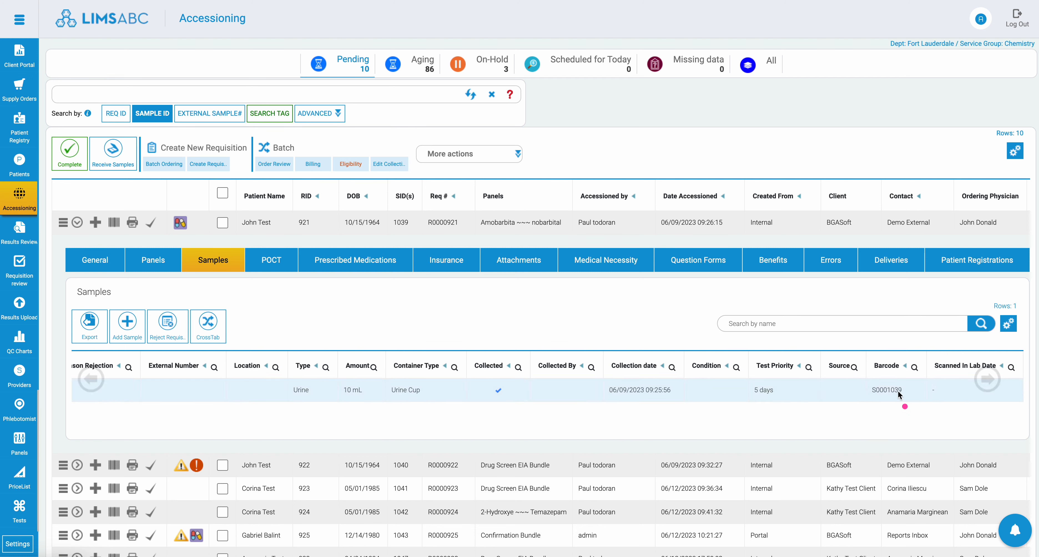
mouse_move(935, 357)
left_mouse_down()
mouse_move(1018, 403)
mouse_move(982, 340)
left_mouse_up()
left_click(91, 381)
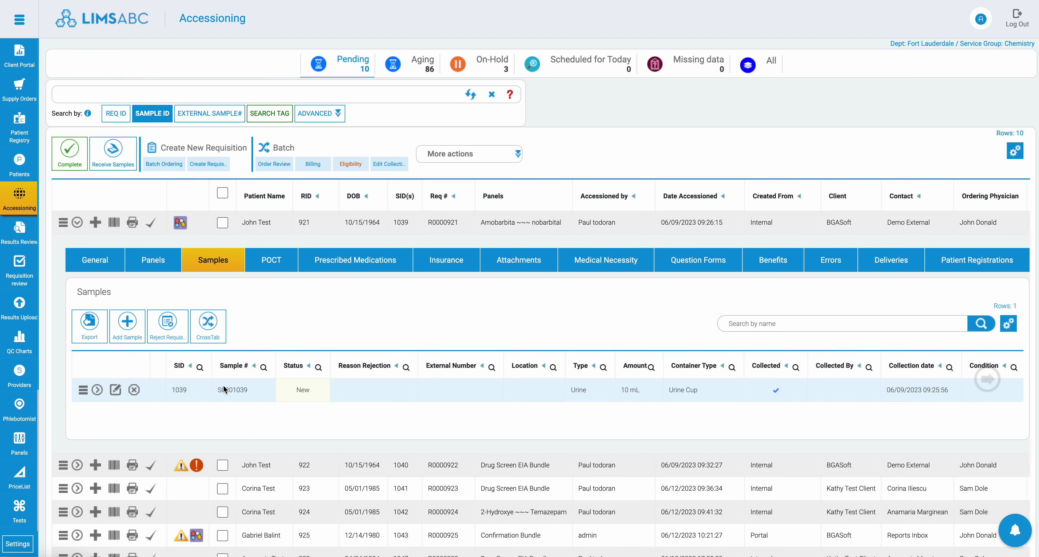
Step: Receive the requisition's urine sample using sample ID 1039, and return to the Accessioning list
double_click(182, 390)
left_click(114, 159)
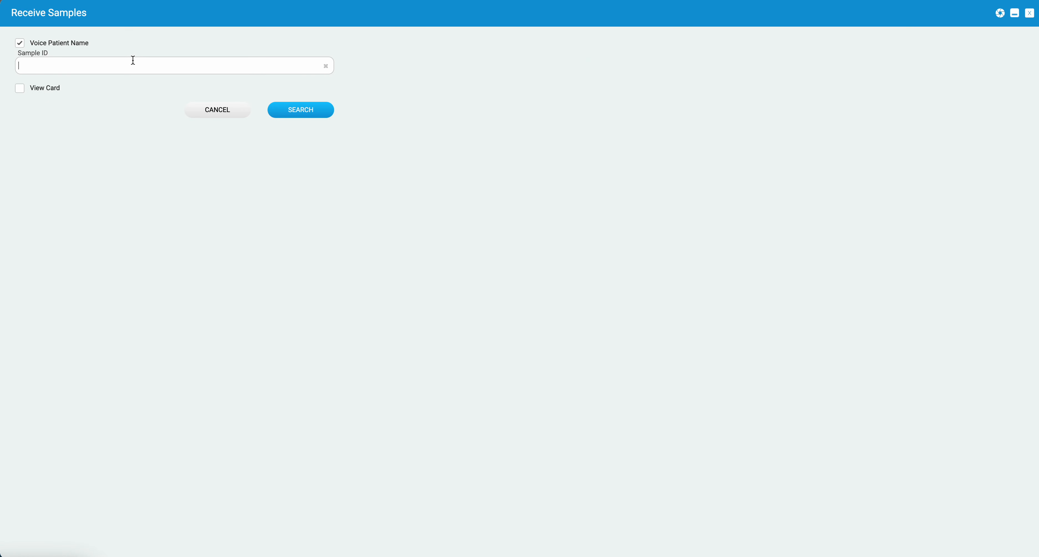
key("Return")
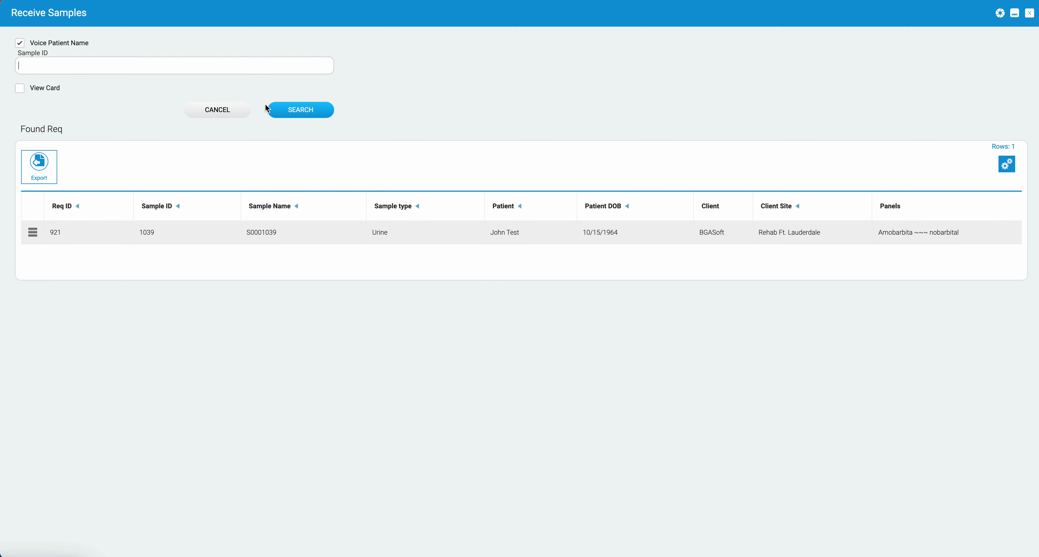
left_click(317, 117)
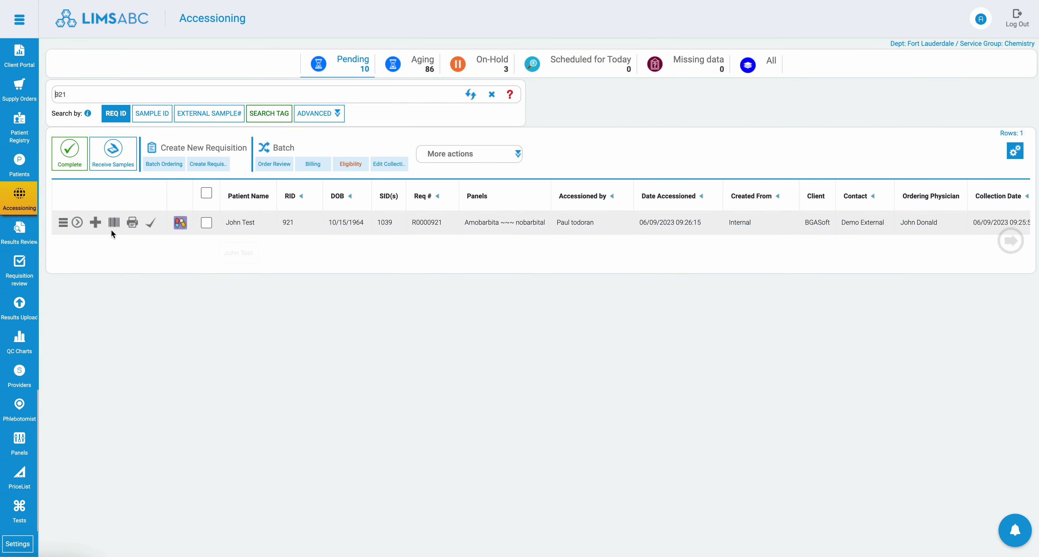
Step: Check the received sample's scanned indicator and Scanned In Lab Date within the requisition, and collapse its details
left_click(77, 223)
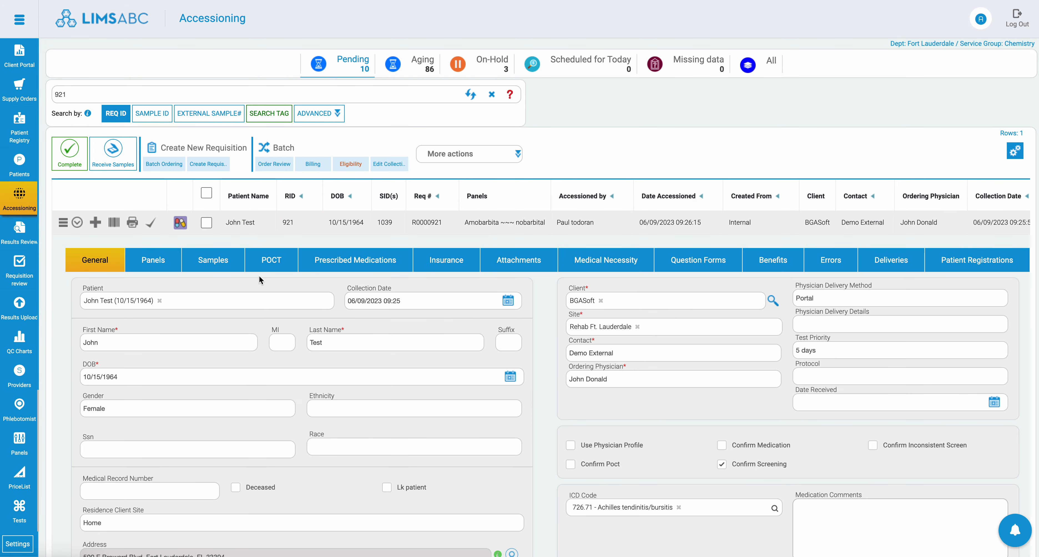
left_click(216, 262)
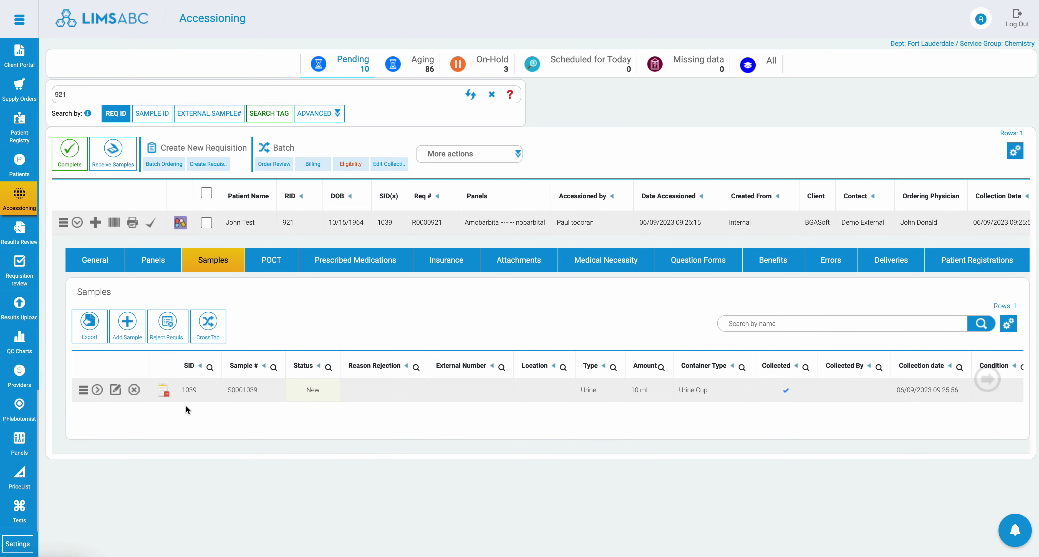
mouse_move(163, 393)
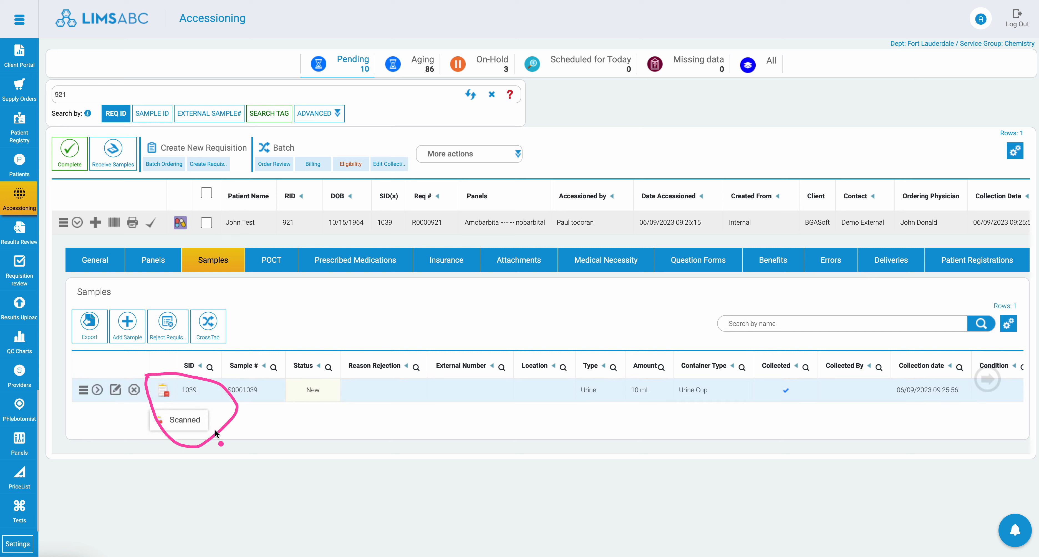
left_click(988, 384)
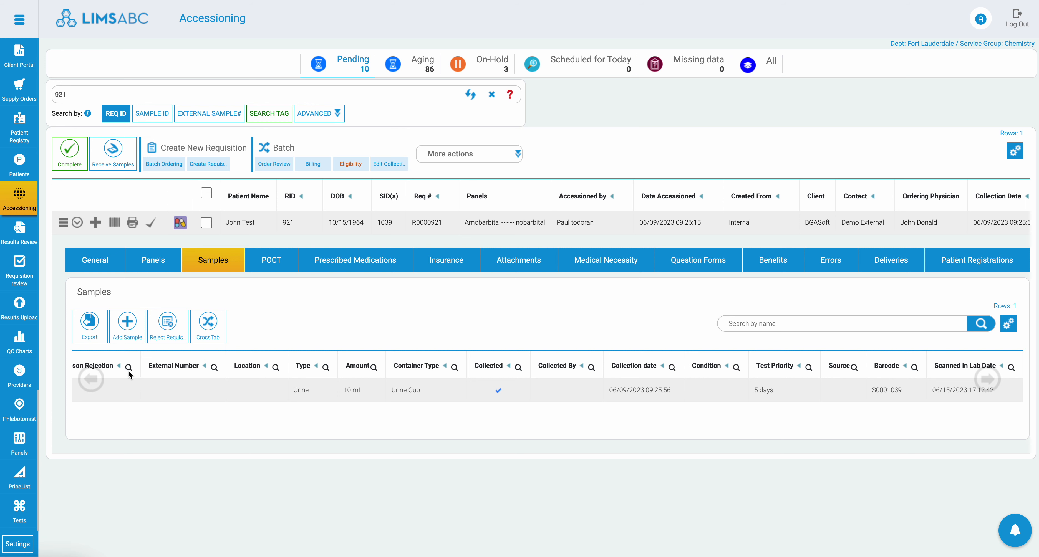
left_click(96, 381)
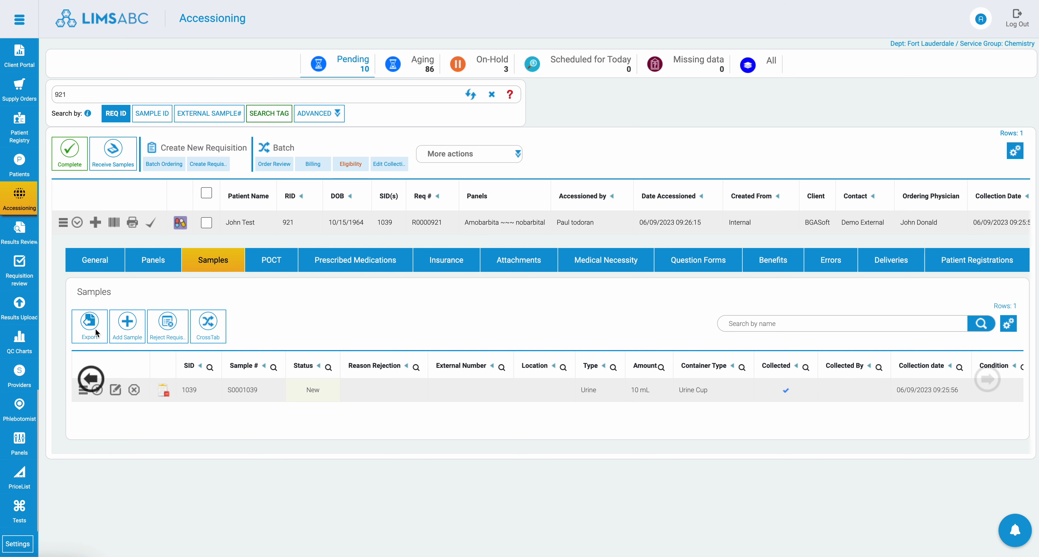
left_click(75, 227)
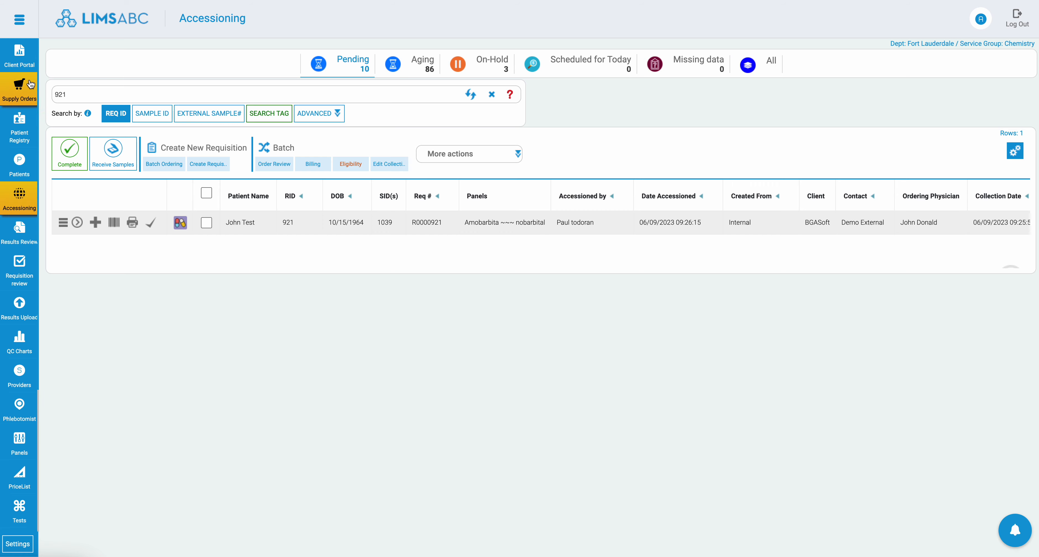
Step: Find the Clients page by searching for "clie" and open its Supply Monitor
left_click(19, 19)
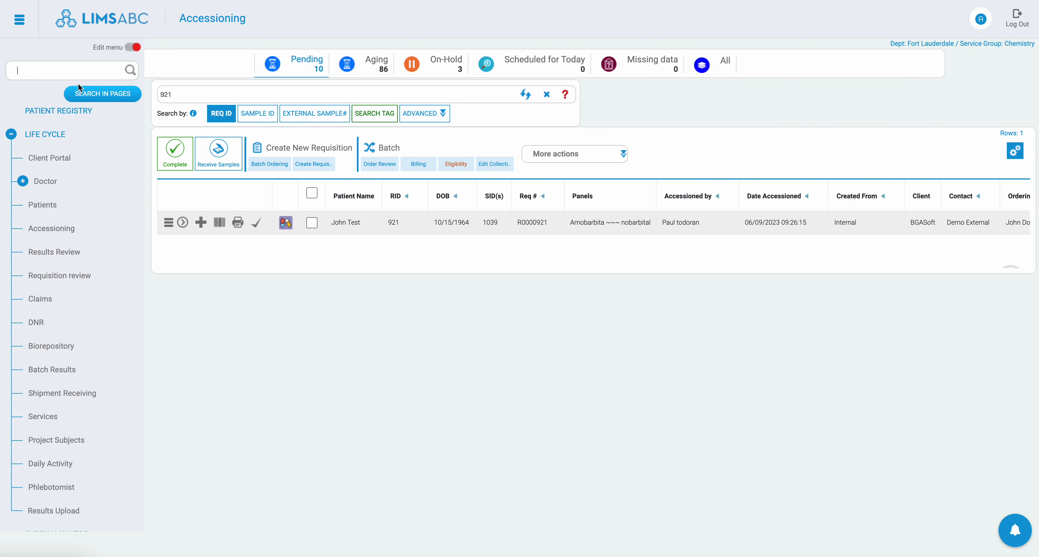
type("clie")
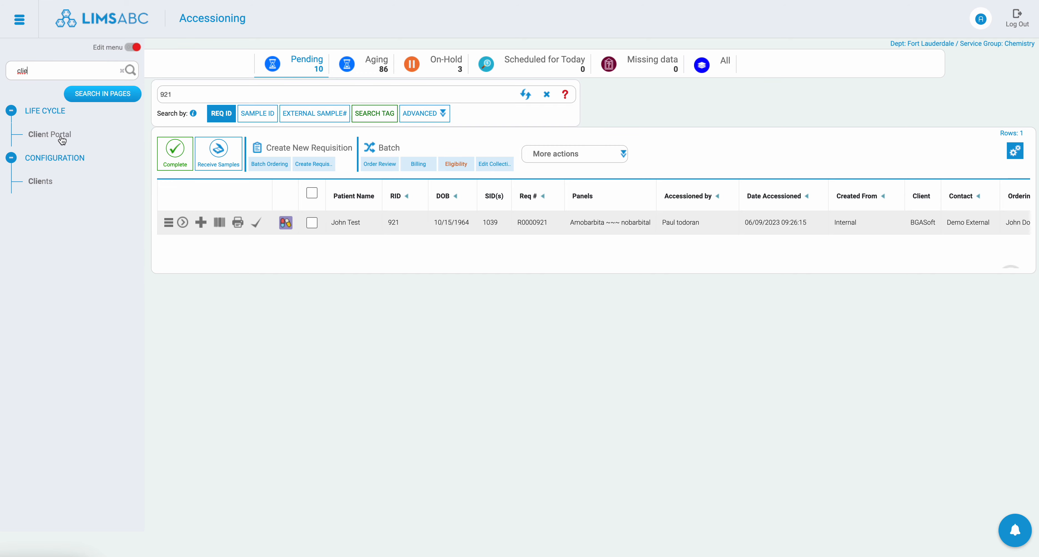
left_click(48, 182)
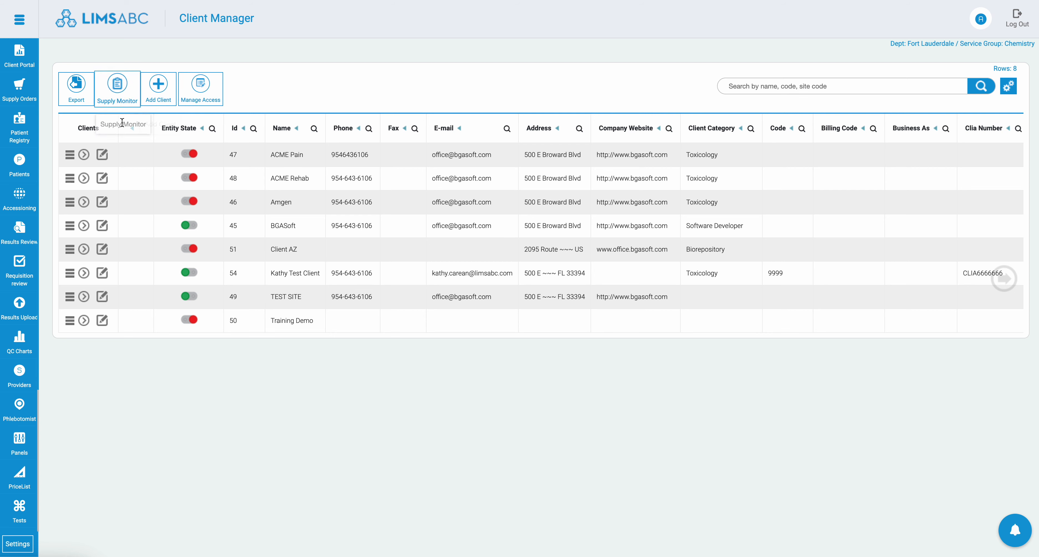
left_click_drag(136, 179, 119, 105)
left_click(116, 101)
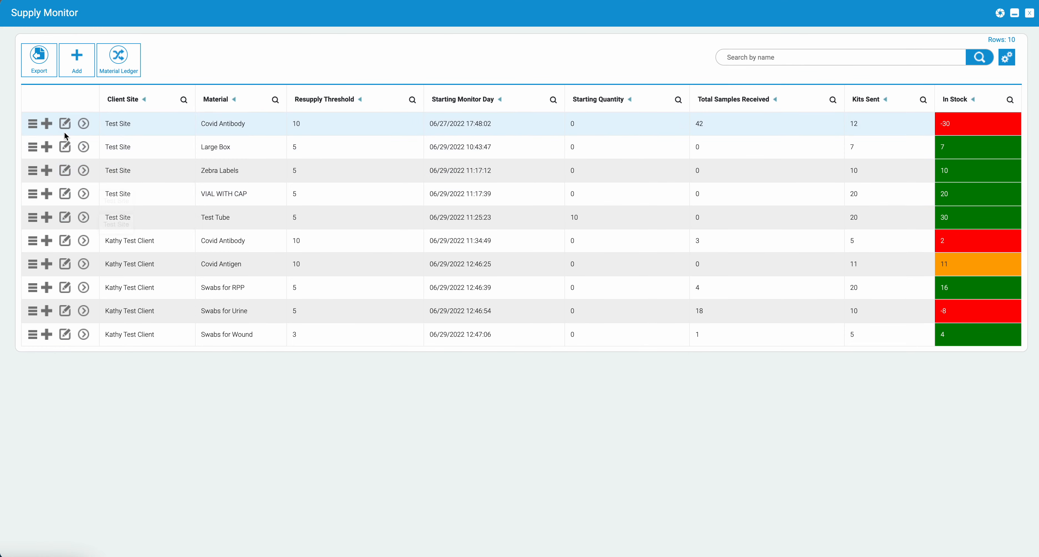
Step: Examine the resupply history of the Test Site's Covid Antibody material against its kits sent and stock, and close the Supply Monitor
left_click(83, 125)
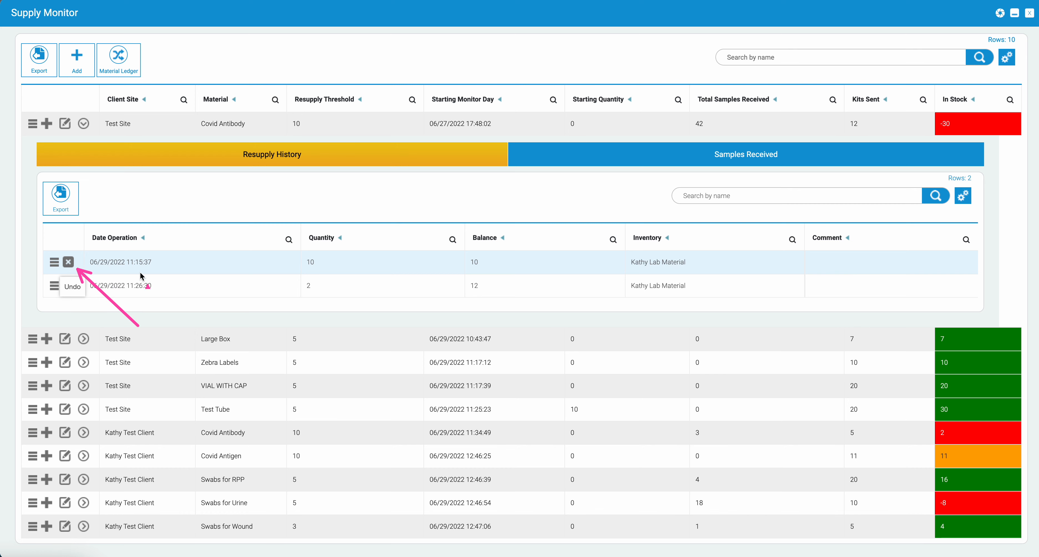
left_click_drag(745, 238, 852, 126)
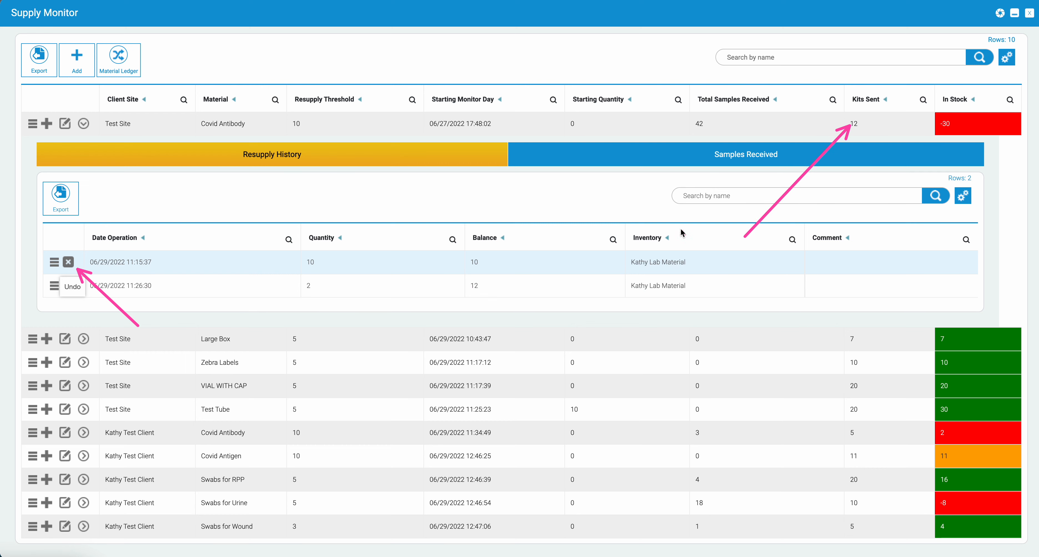
mouse_move(865, 242)
left_mouse_down()
mouse_move(874, 213)
mouse_move(934, 134)
left_mouse_up()
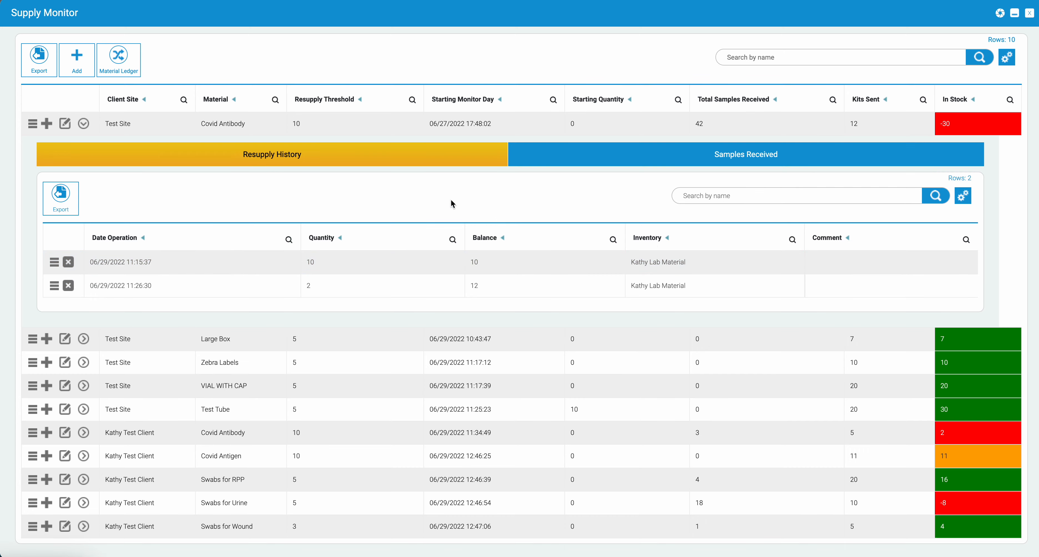
left_click(1030, 13)
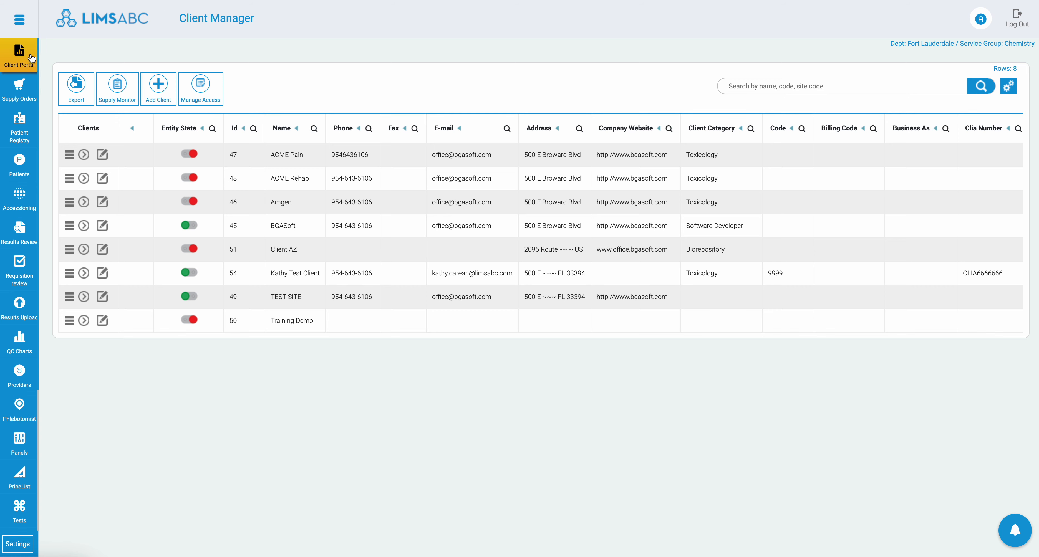
Step: Find the Patients page by searching for "patie" and expand the first active patient's requisitions
left_click(20, 20)
left_click(54, 68)
type("patie")
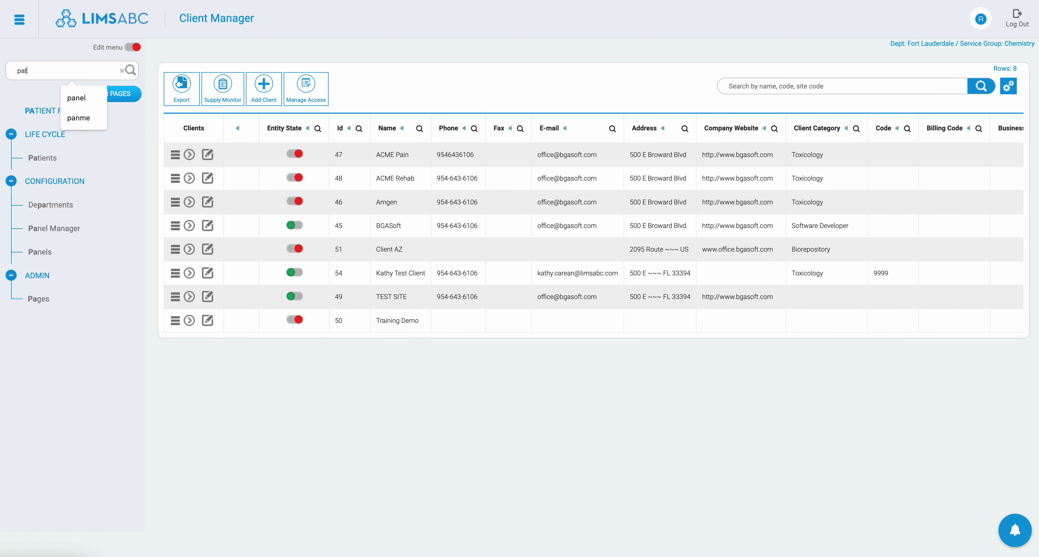
left_click(48, 159)
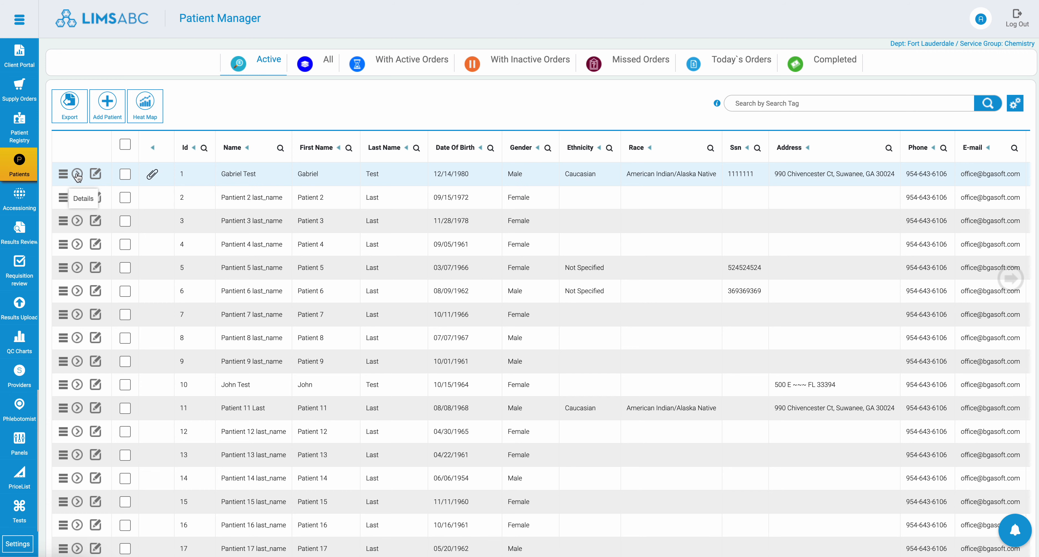
left_click(77, 176)
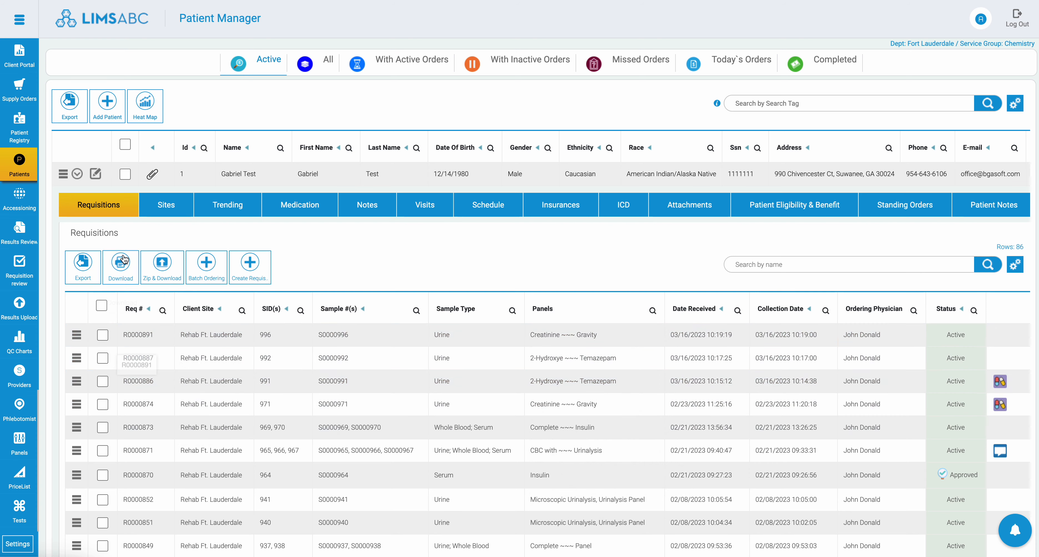
Step: Look through the patient's requisitions and select the first seven in the list
scroll(246, 337, "down", 4)
scroll(231, 298, "up", 4)
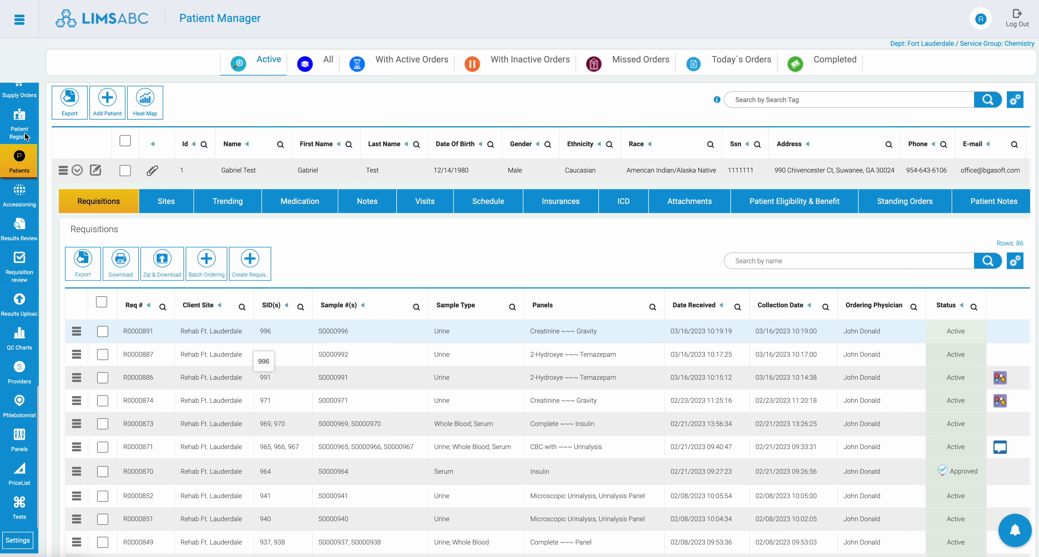
scroll(46, 196, "up", 1)
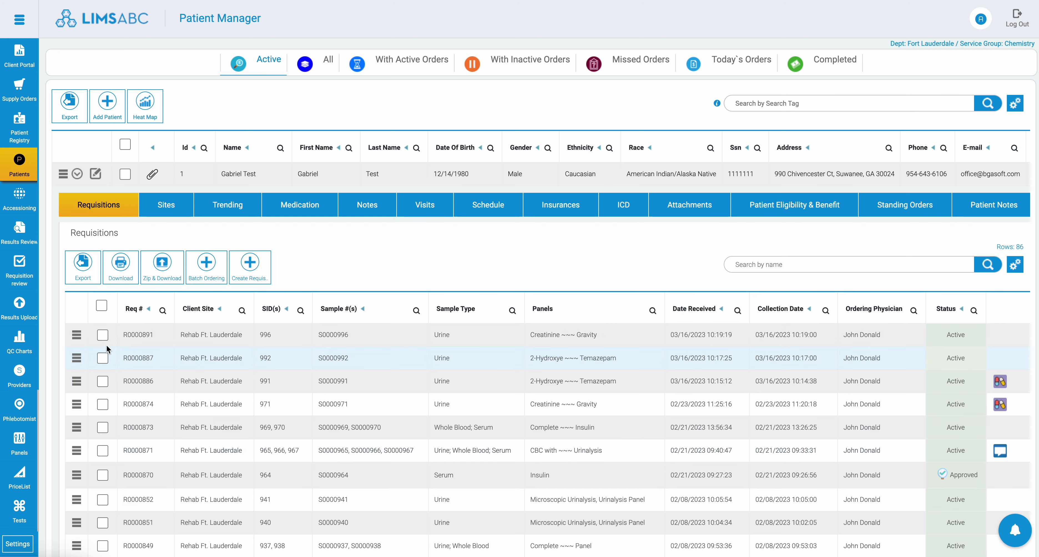
left_click_drag(105, 338, 105, 474)
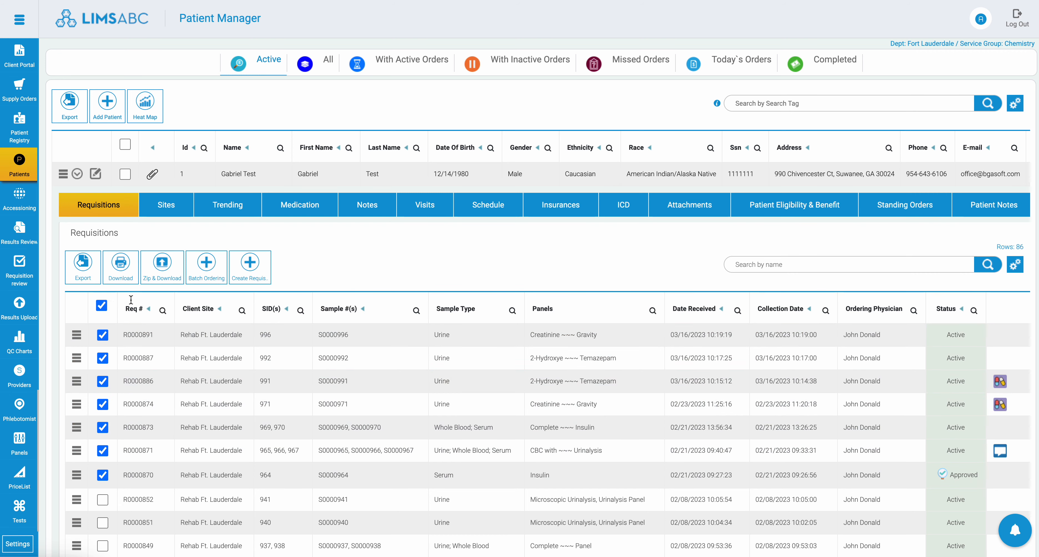
mouse_move(115, 301)
left_mouse_down()
mouse_move(109, 258)
mouse_move(133, 307)
left_mouse_up()
Step: Search the pages for "req" and open Requisition Review
left_click(20, 23)
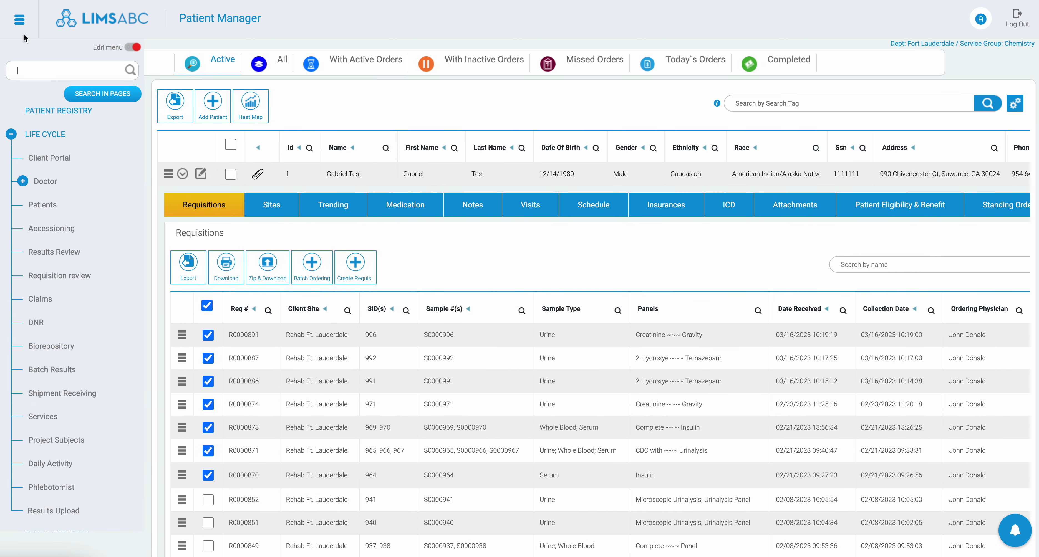
type("req")
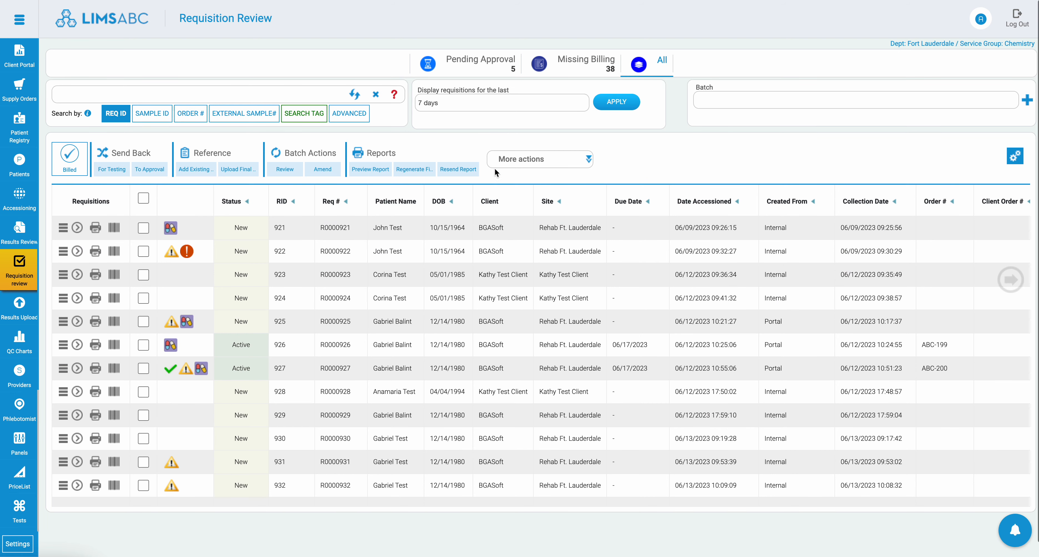
Step: Set the requisition display period to Greater than 60 days and apply it to the list
left_click(499, 103)
left_click(450, 183)
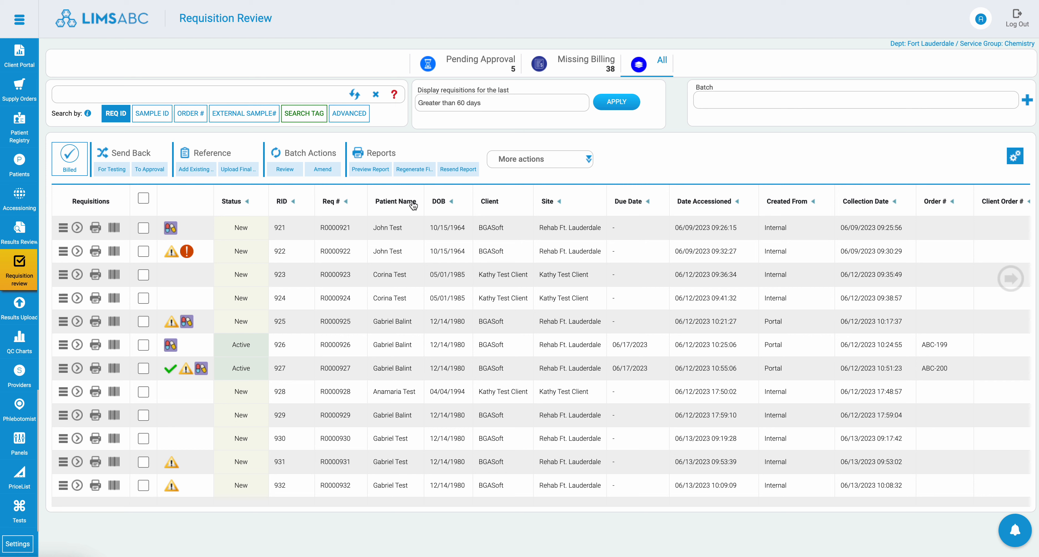
left_click(630, 102)
Step: Examine the actions available for an approved requisition created from Patient Registration, including Send Back to Approval and Adhoc Report Delivery, and dismiss them
scroll(143, 422, "down", 1)
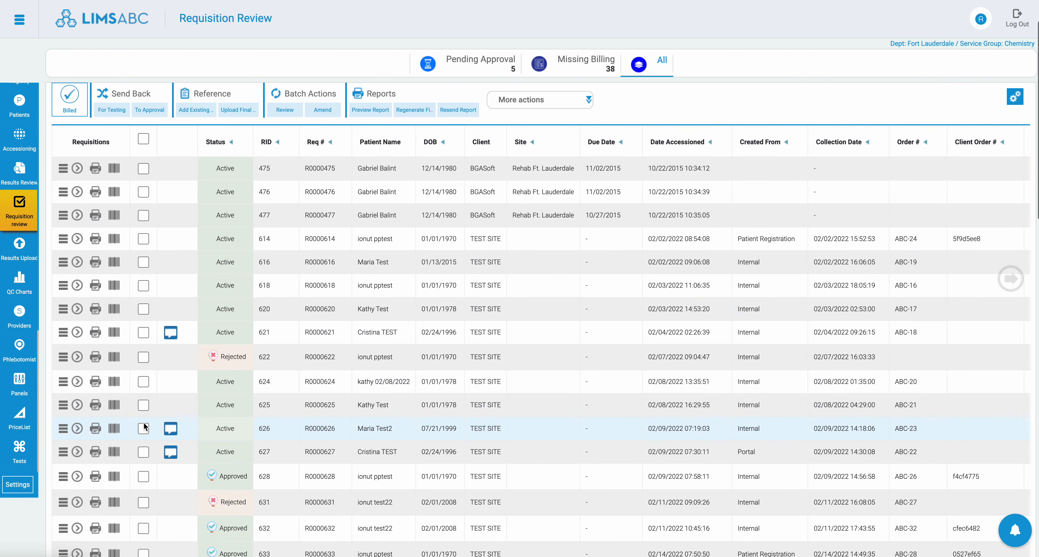
left_click(64, 477)
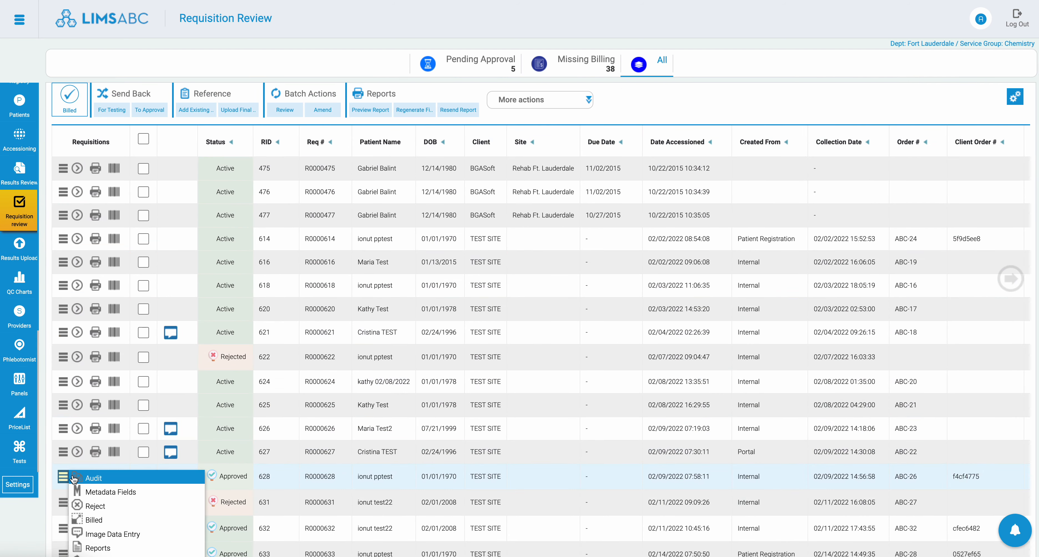
scroll(81, 228, "down", 5)
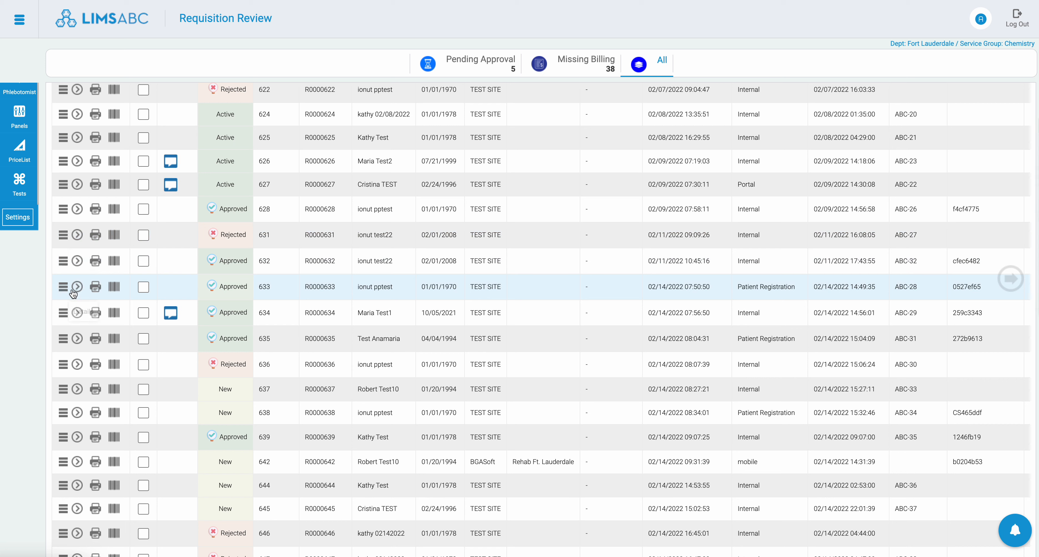
left_click(63, 287)
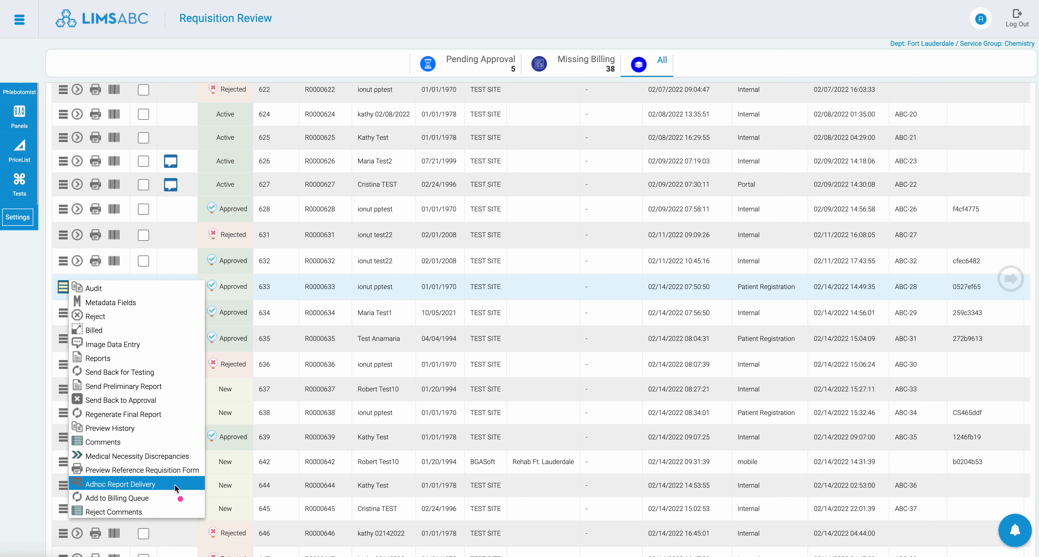
mouse_move(97, 468)
left_mouse_down()
mouse_move(80, 471)
mouse_move(149, 500)
mouse_move(106, 466)
mouse_move(88, 468)
left_mouse_up()
left_click(141, 510)
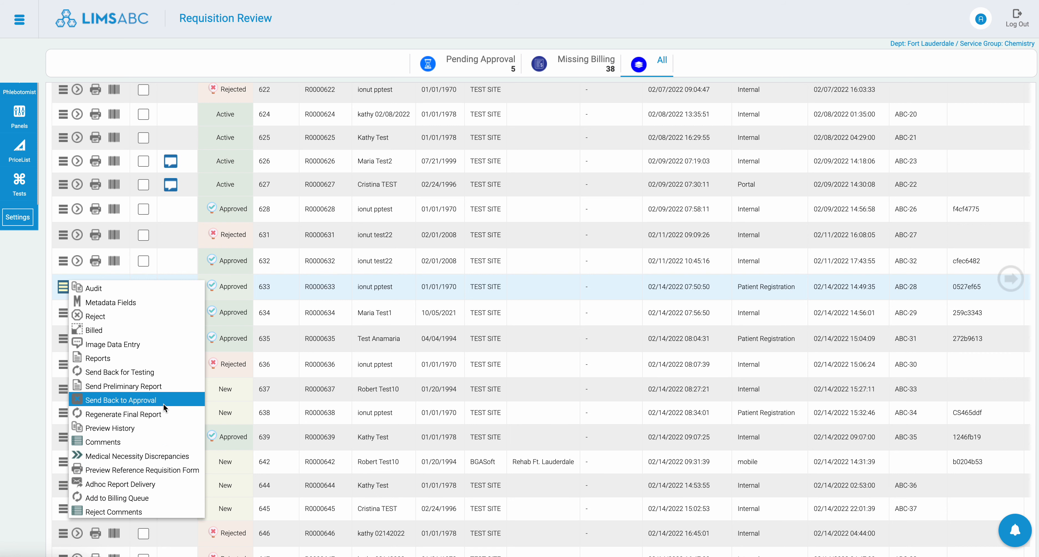
left_click(478, 276)
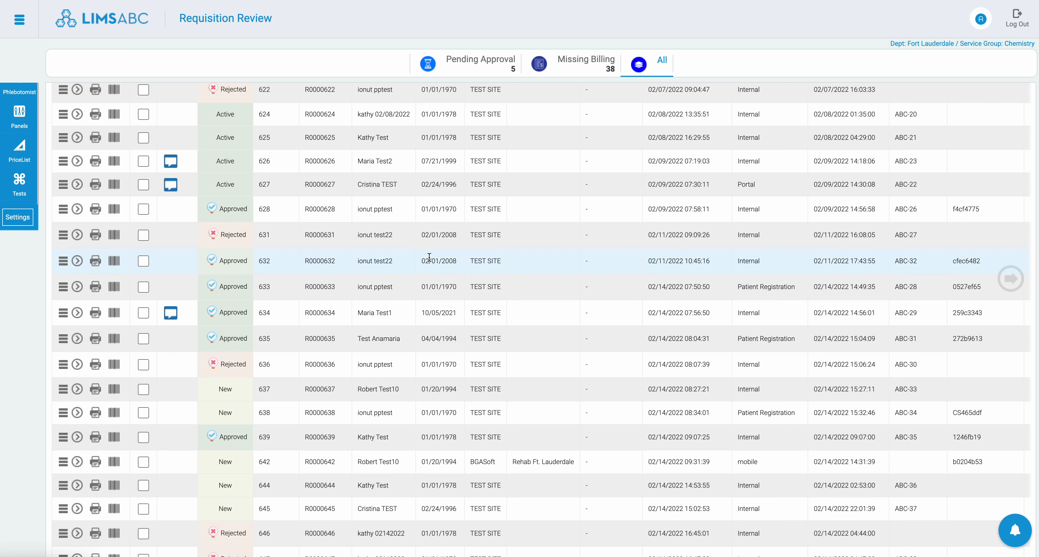